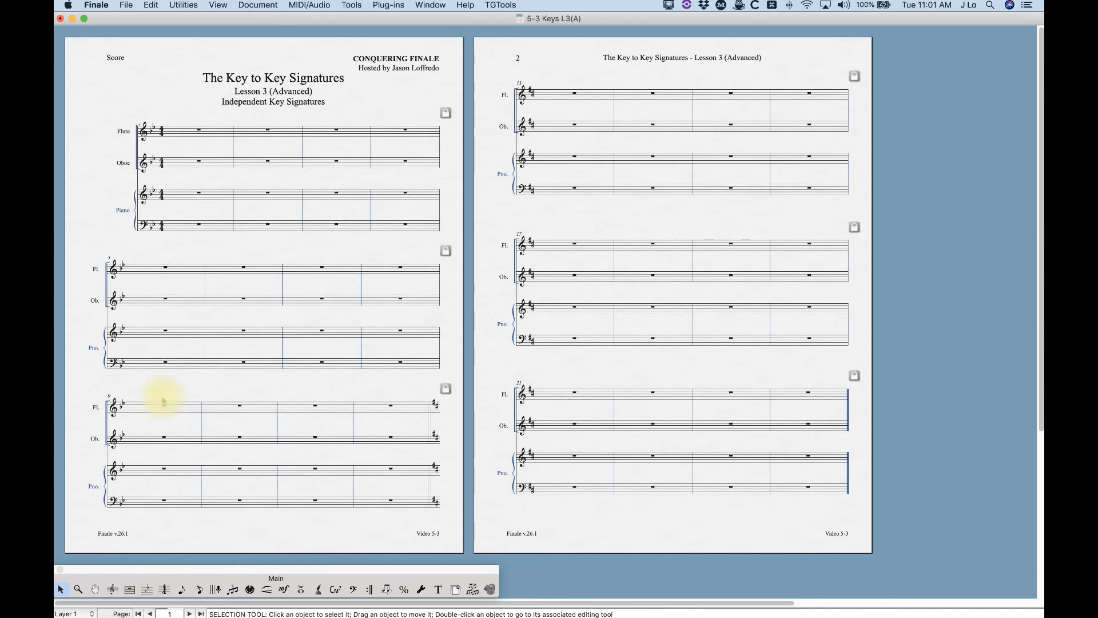
Enable an independent key signature for the Oboe staff in its Staff Attributes
left_click(114, 589)
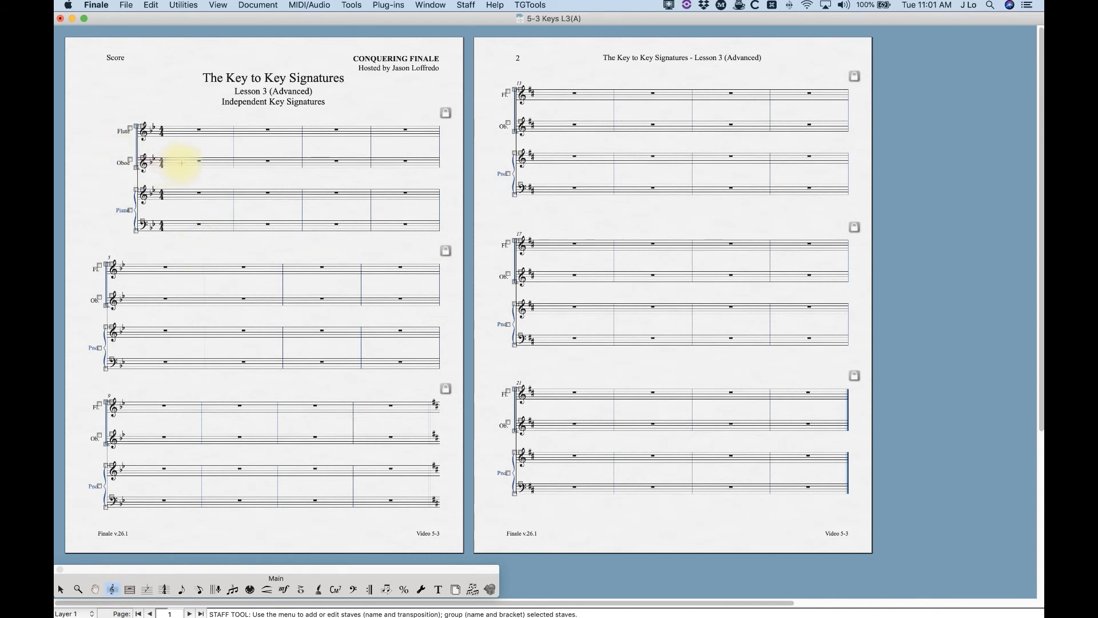
double_click(184, 162)
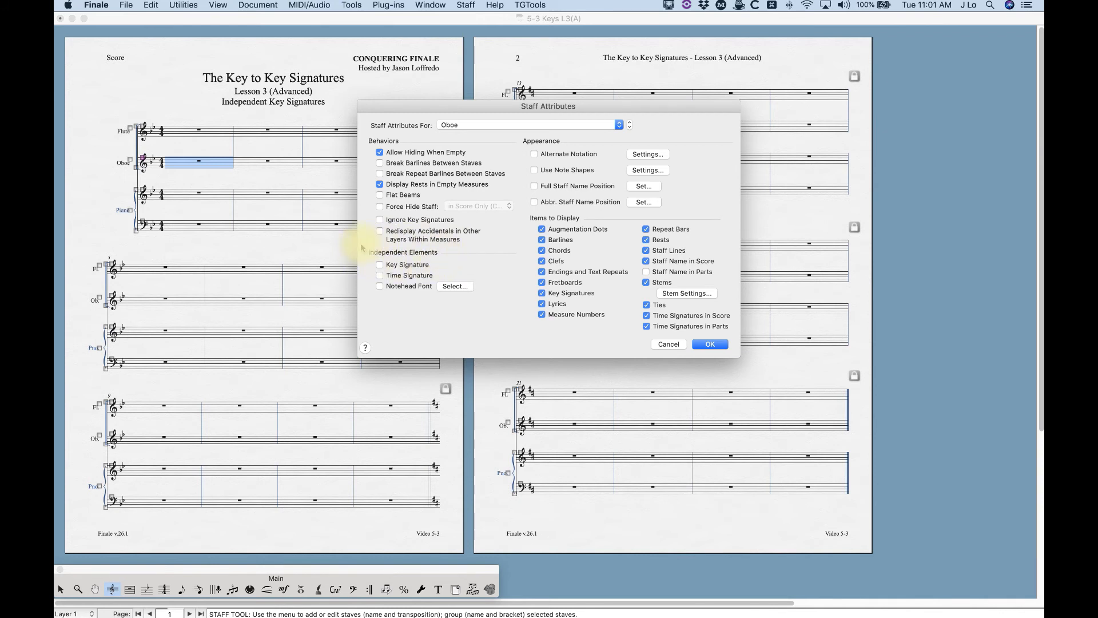
left_click(380, 265)
left_click(709, 343)
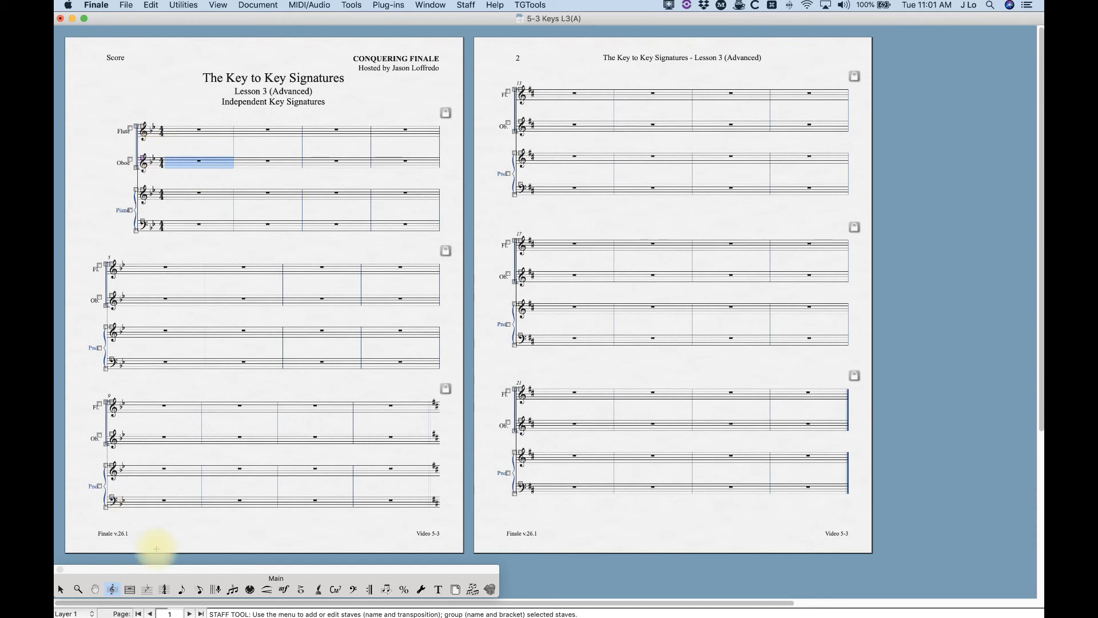
Set the Oboe staff's key to A Flat Major from measure 1 through the end of the piece, transposing all keys proportionally
left_click(147, 591)
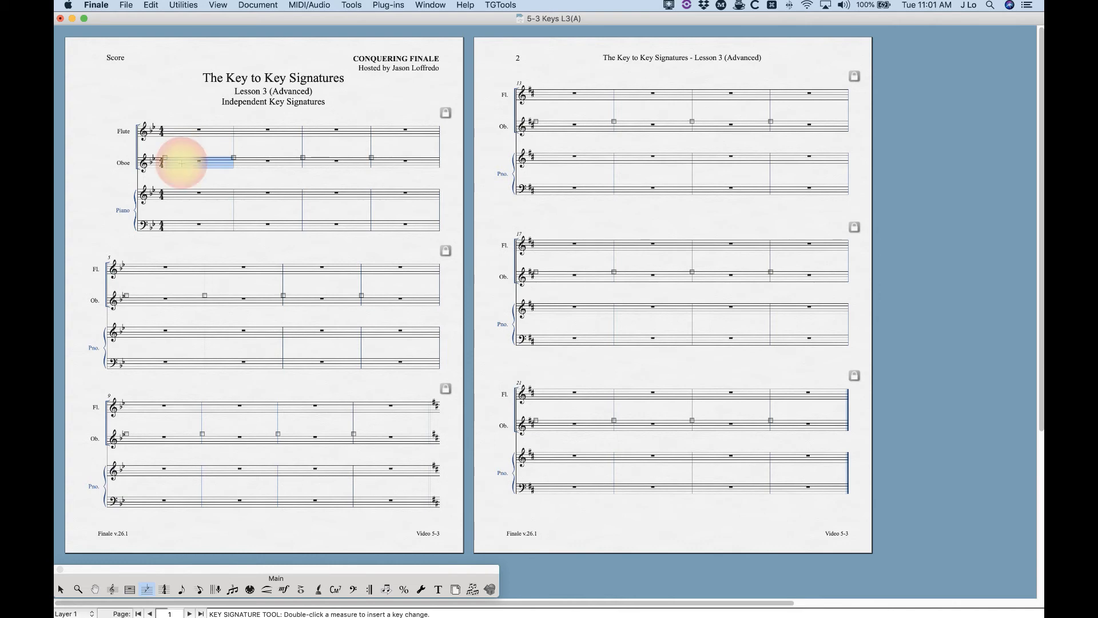
double_click(179, 163)
left_click(566, 163)
left_click(567, 163)
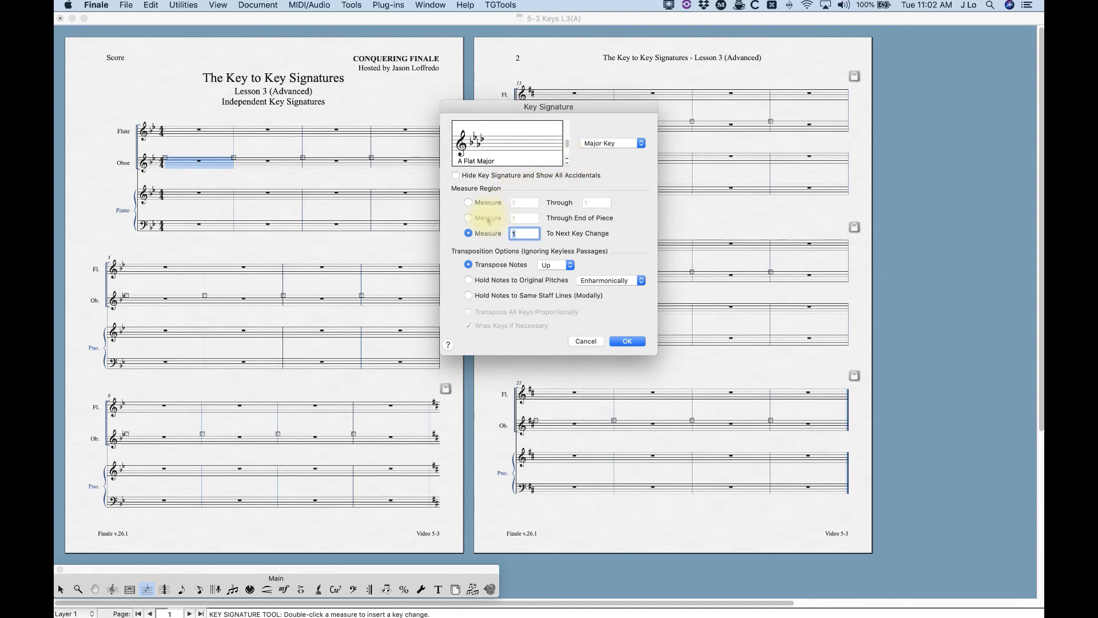
left_click(469, 218)
left_click(470, 312)
left_click(629, 346)
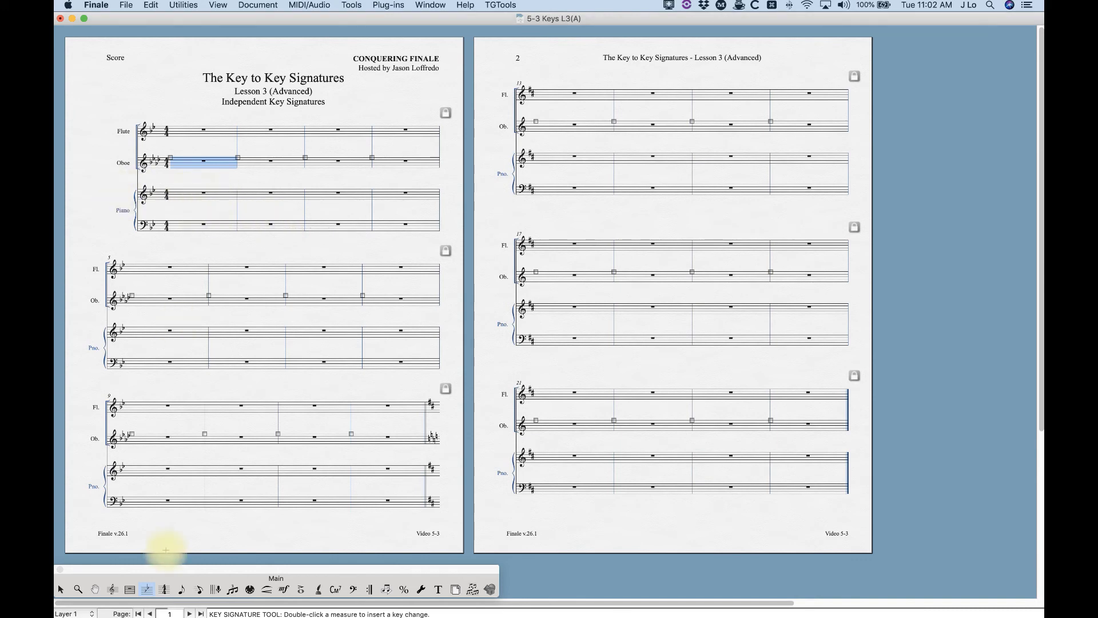
Enable an independent key signature for the Piano's treble staff in its Staff Attributes
left_click(112, 589)
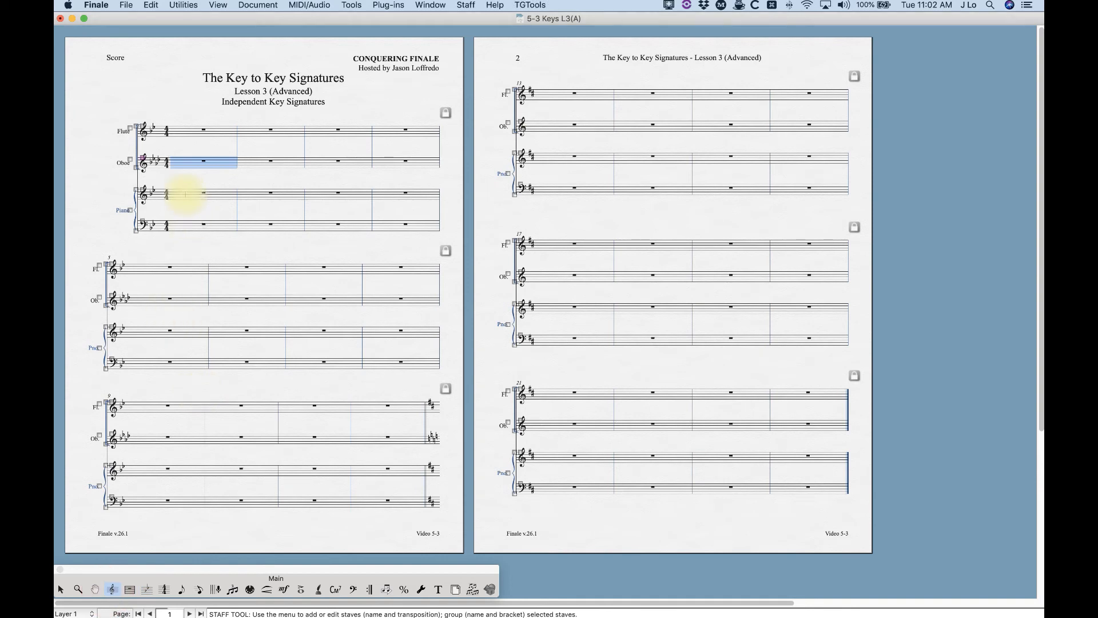
double_click(183, 194)
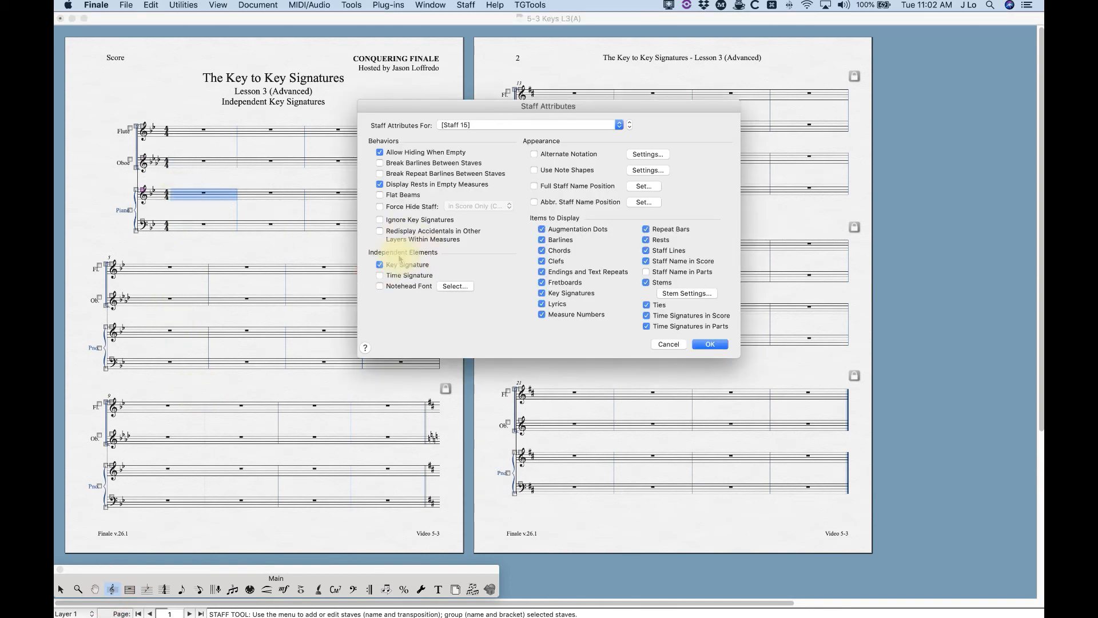
left_click(709, 344)
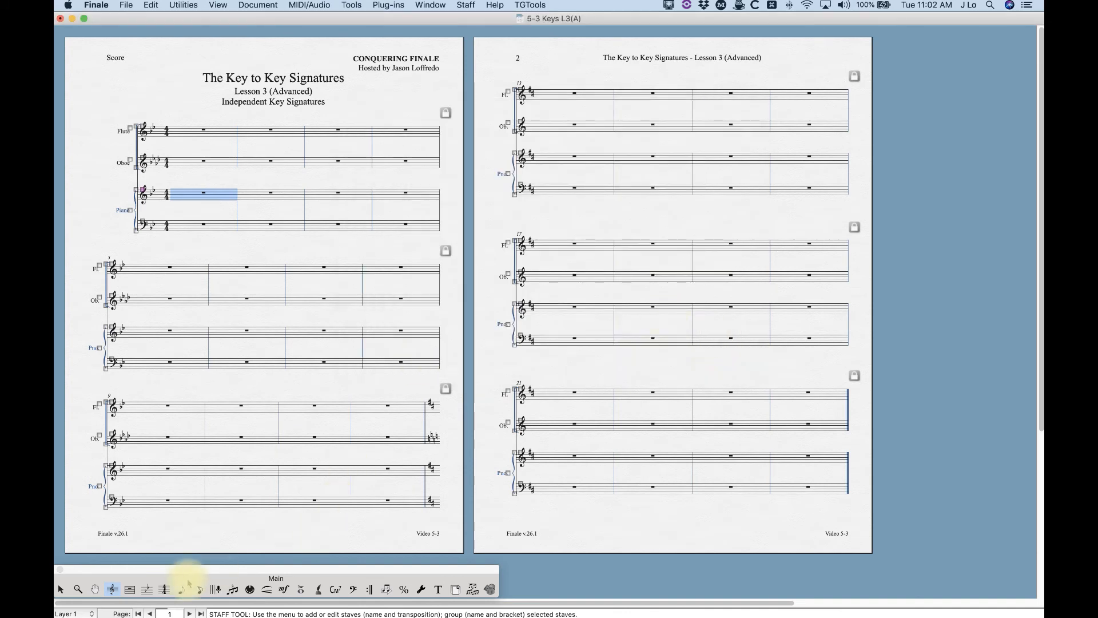
Set the Piano's treble staff to G Major from measure 1 through the end of the piece, transposing all keys proportionally
left_click(147, 589)
double_click(196, 202)
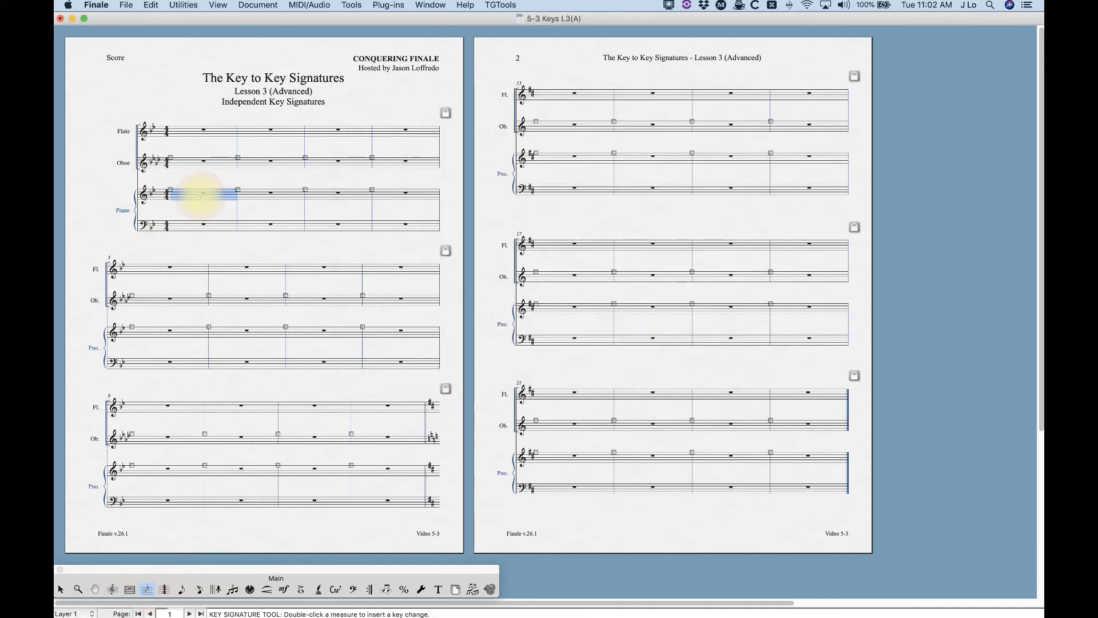
left_click(568, 162)
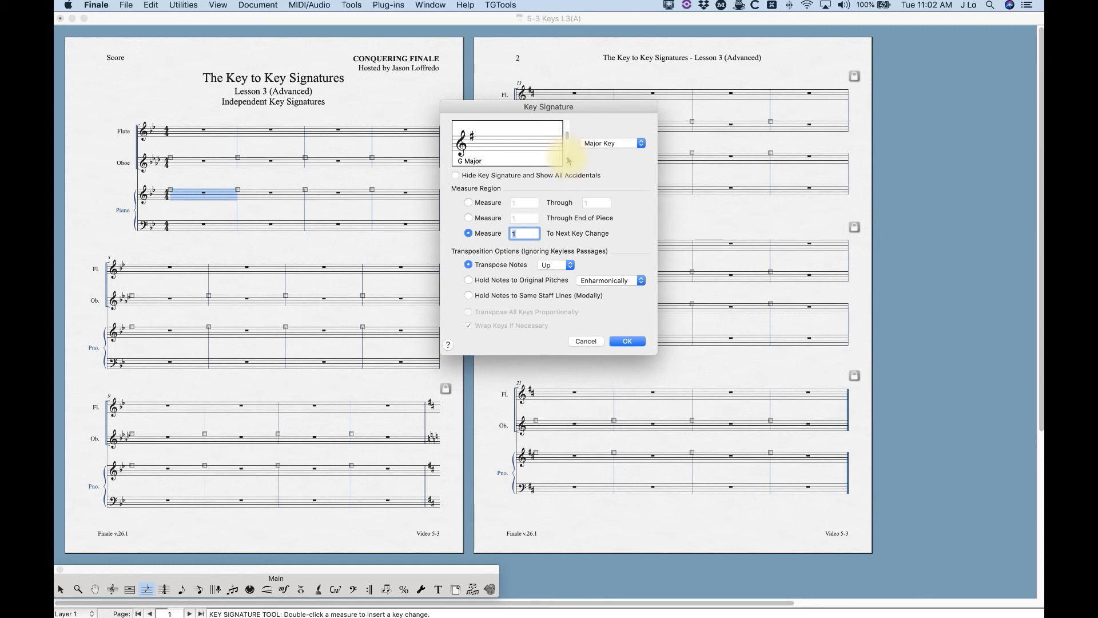
left_click(482, 218)
left_click(509, 314)
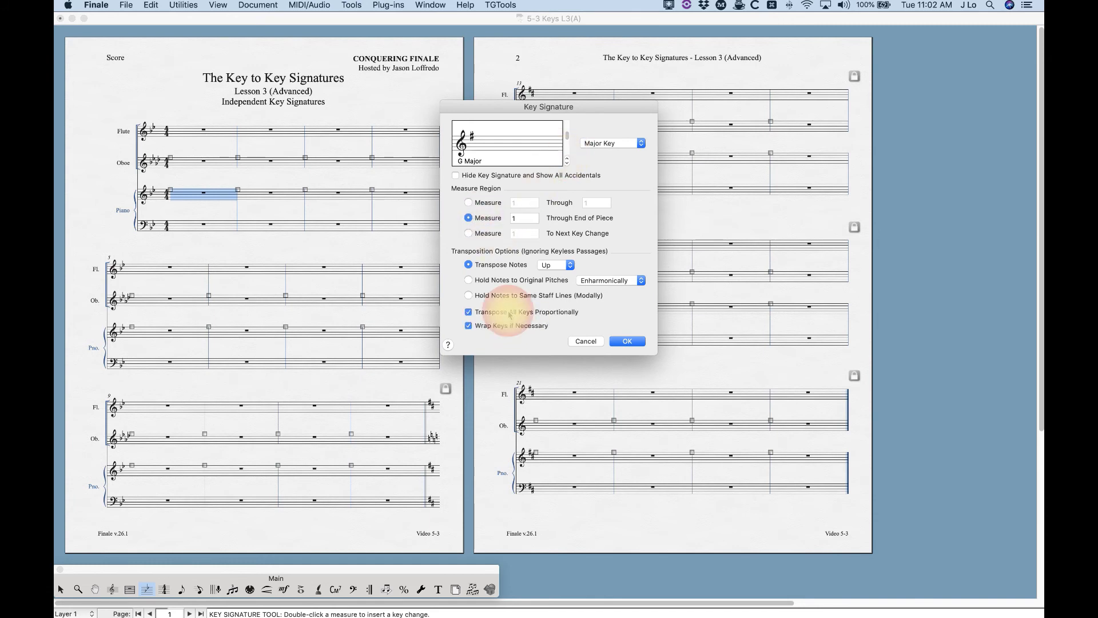
left_click(627, 341)
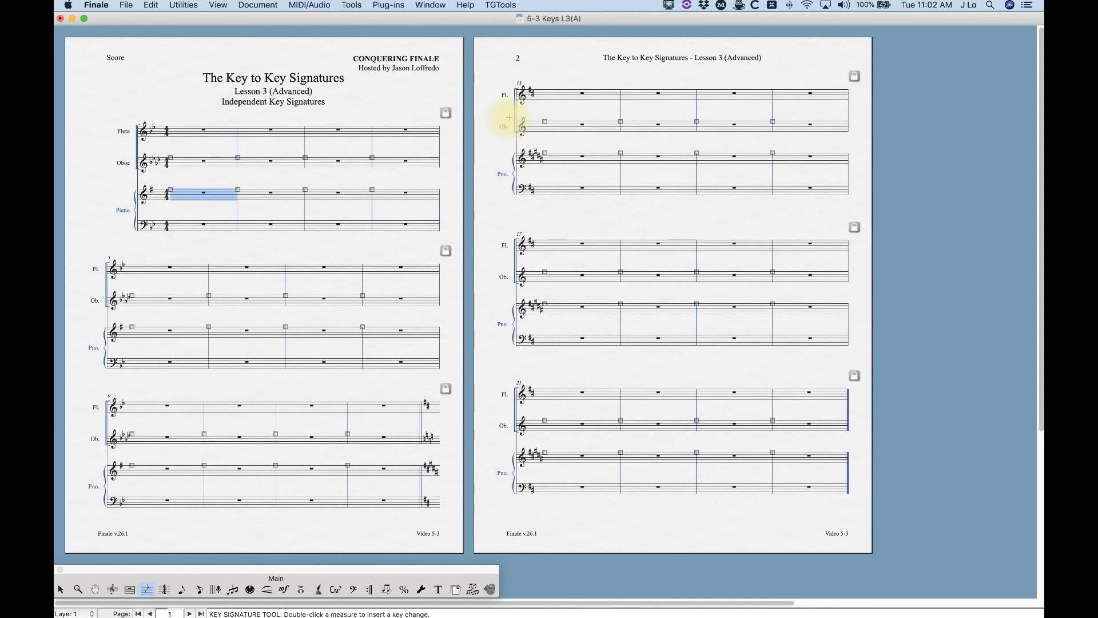
Select measure 1 across all staves and set its key to F Major through the end of the piece, transposing all keys proportionally
left_click(195, 129)
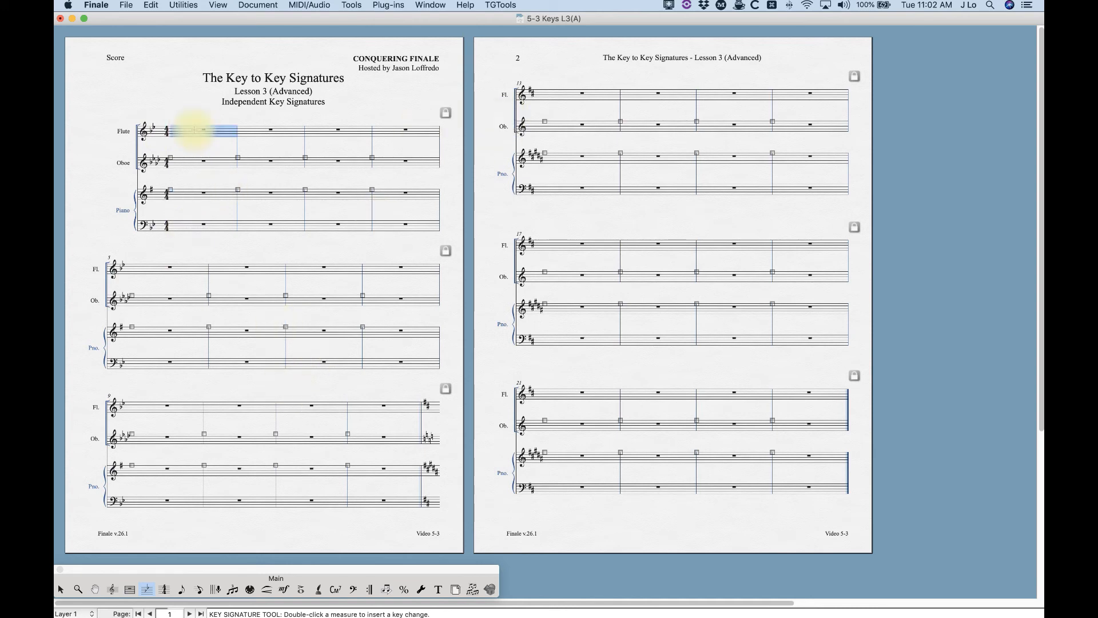
left_click(204, 223, "shift")
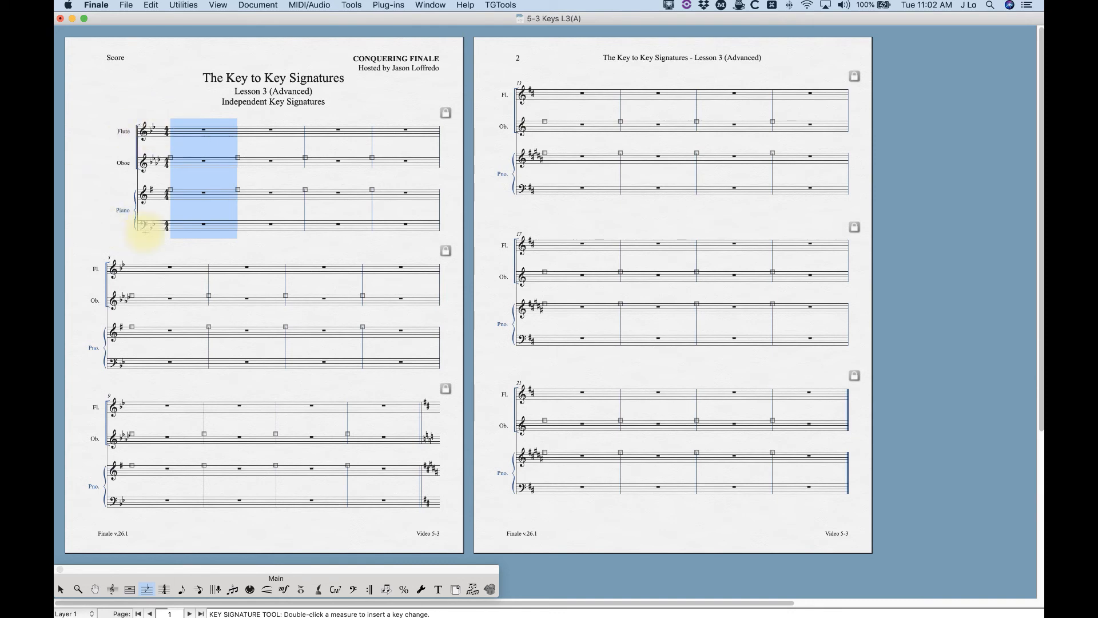
double_click(190, 133)
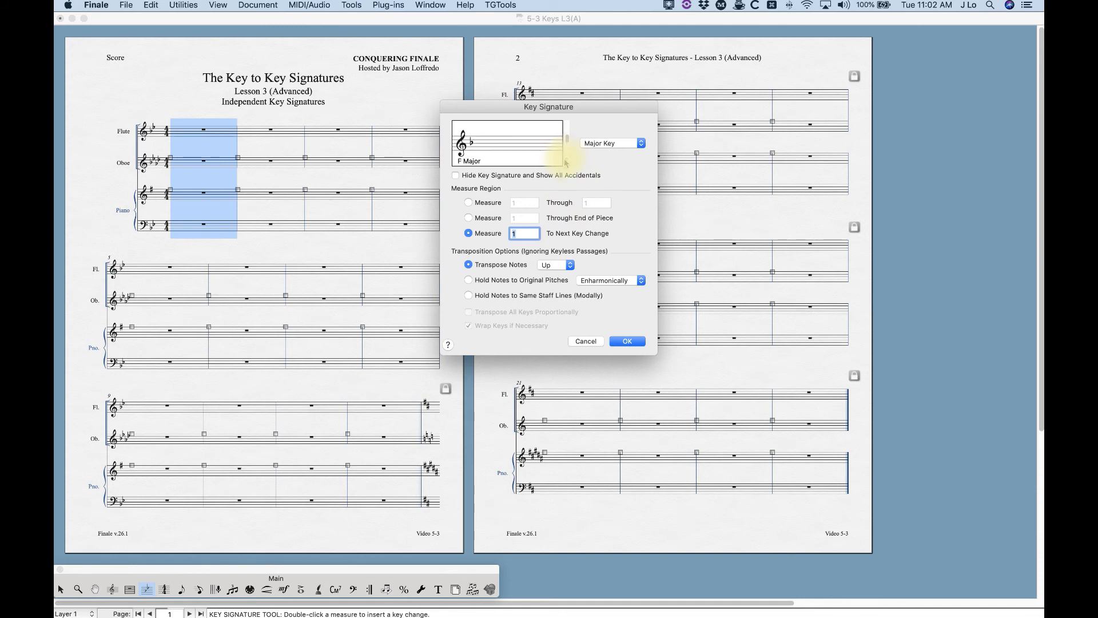
left_click(483, 217)
left_click(510, 314)
left_click(627, 341)
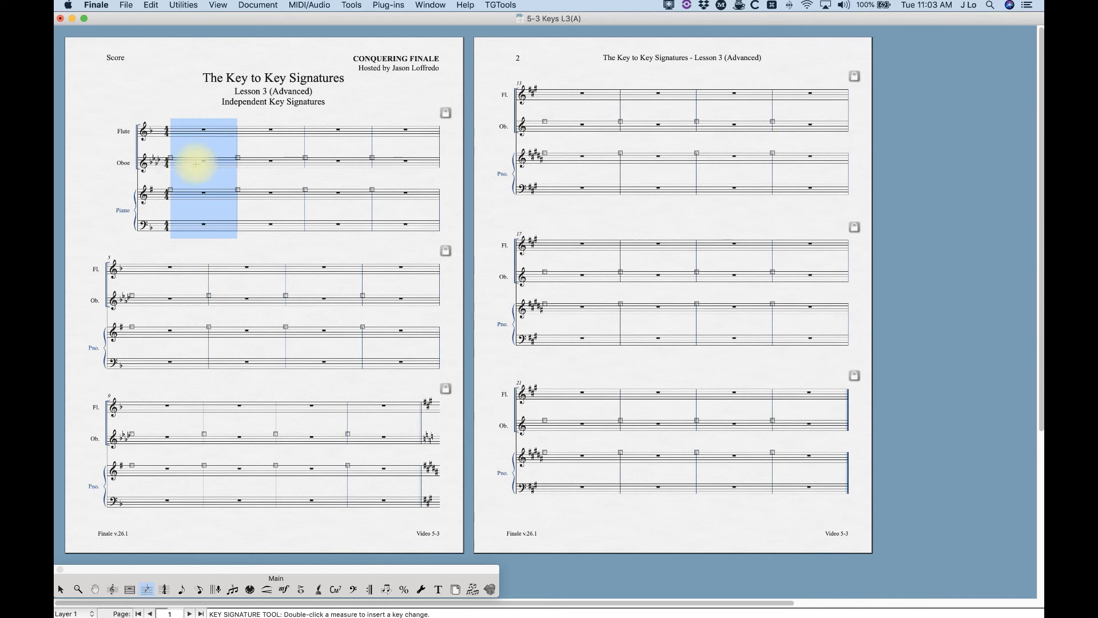
Undo all the key changes and independent key signature settings made on the Flute, Oboe and Piano staves
left_click(278, 142)
key("super+z")
key("super+z")
key("super+z")
key("super+z")
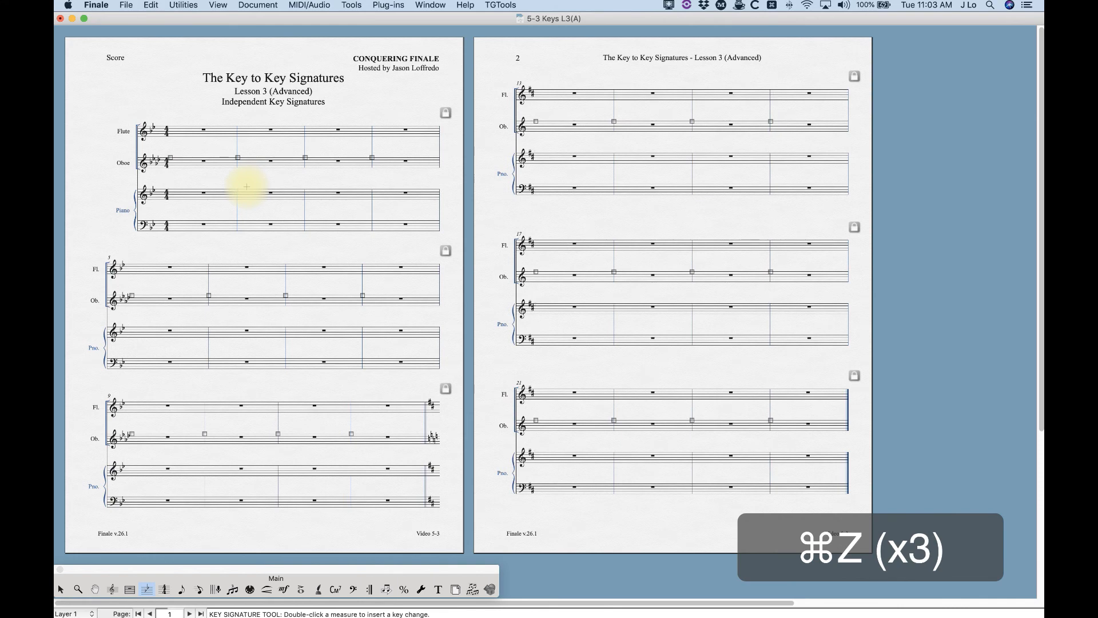
key("super+z")
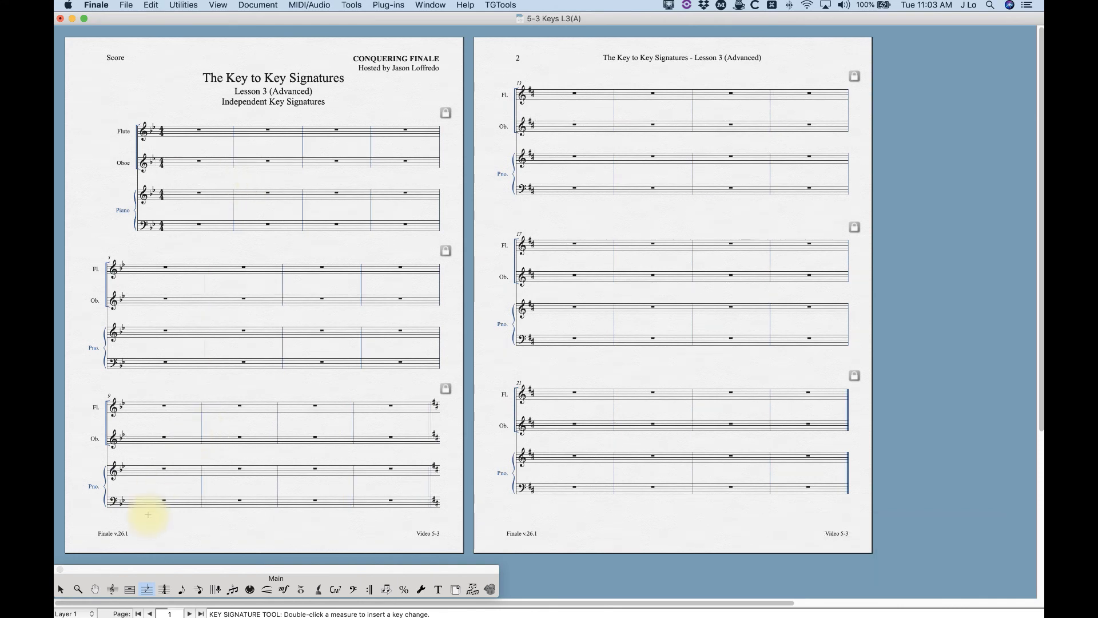
Select Oboe measures 7 to 12 and define a new staff style named Independent Key with the independent Key Signature element enabled
left_click(113, 589)
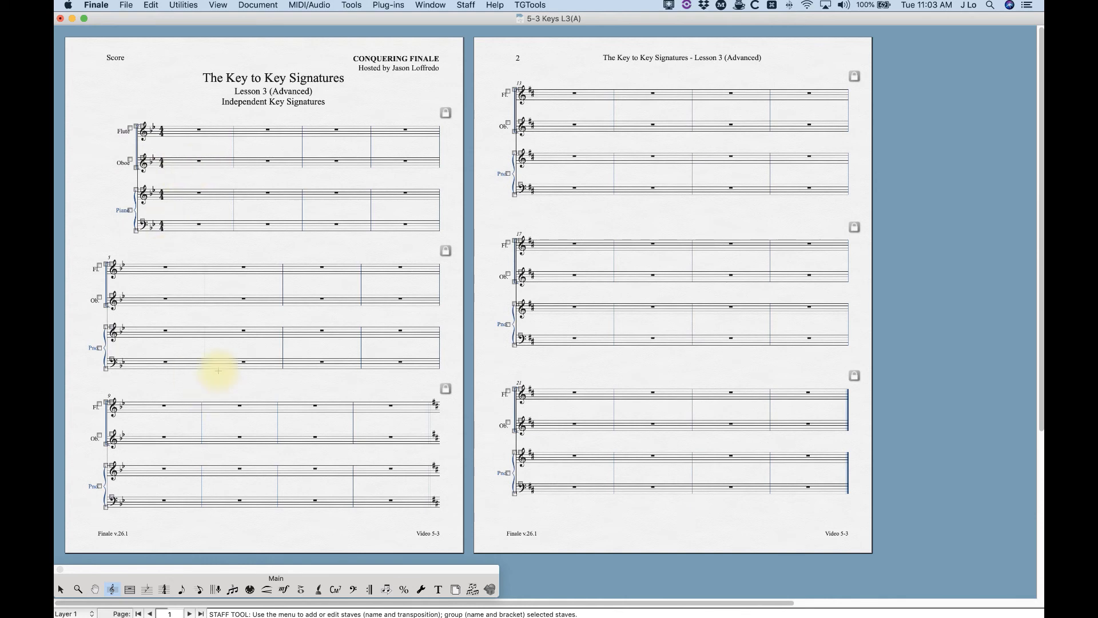
left_click(312, 301)
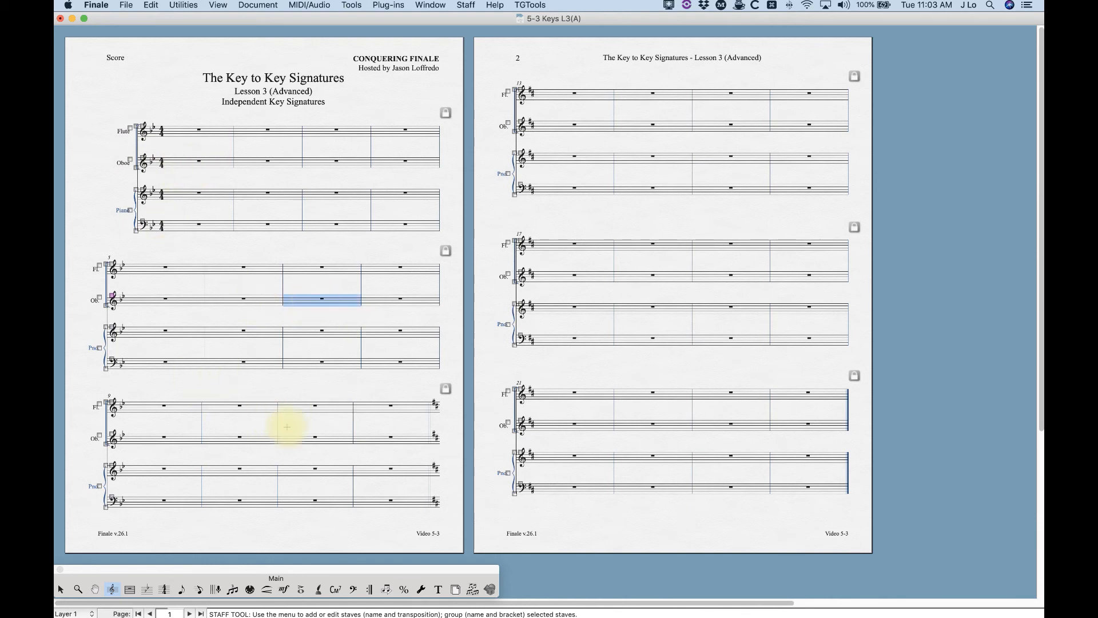
left_click(371, 437, "shift")
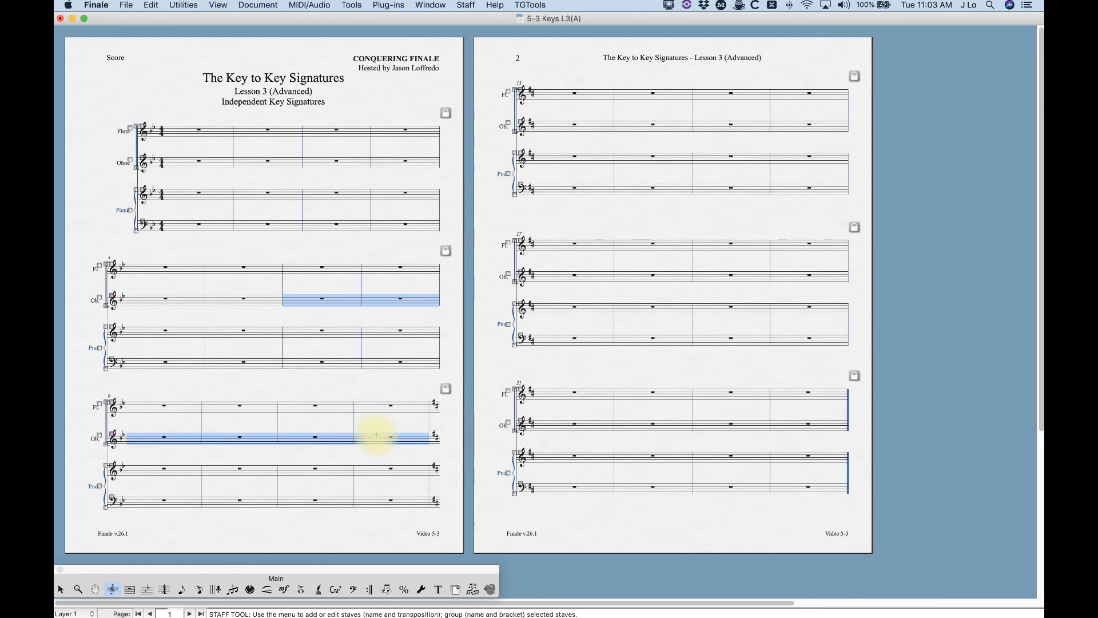
right_click(305, 301)
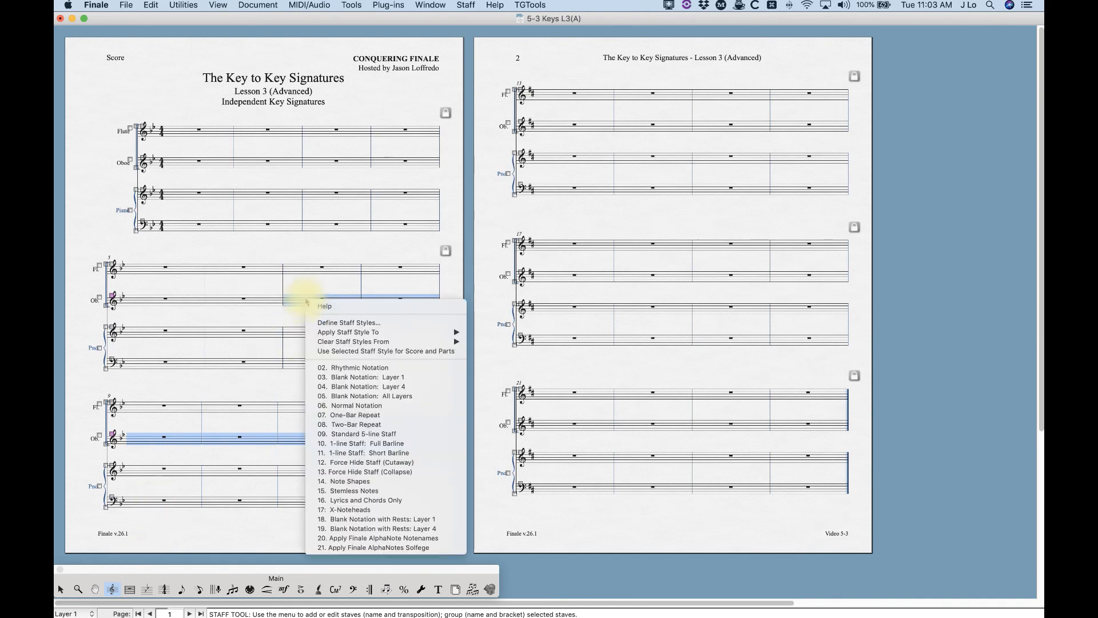
left_click(344, 324)
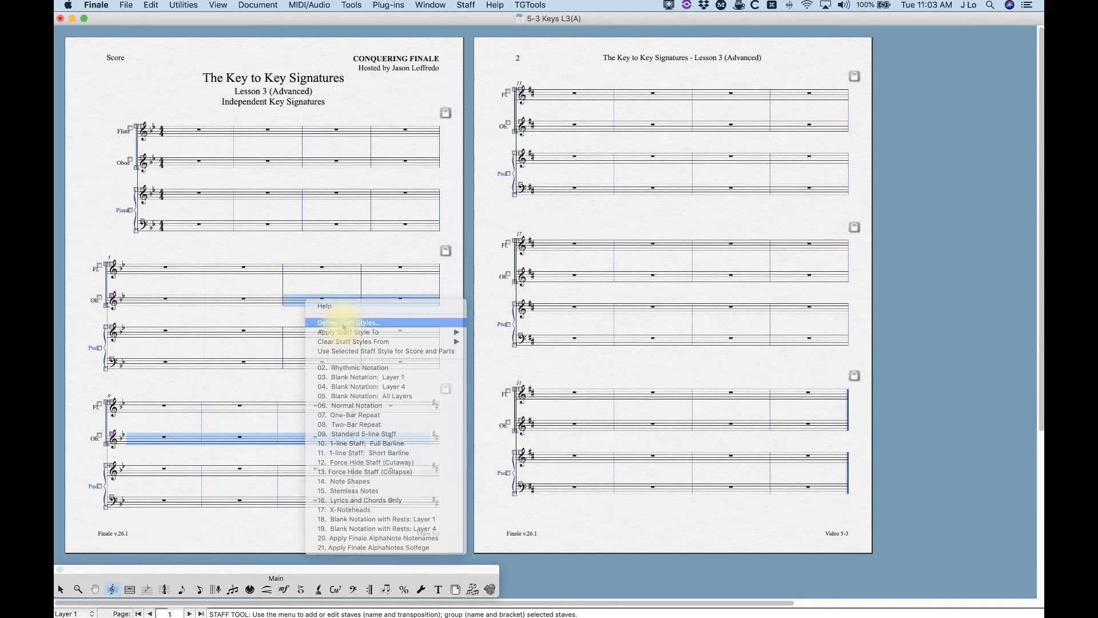
left_click(665, 125)
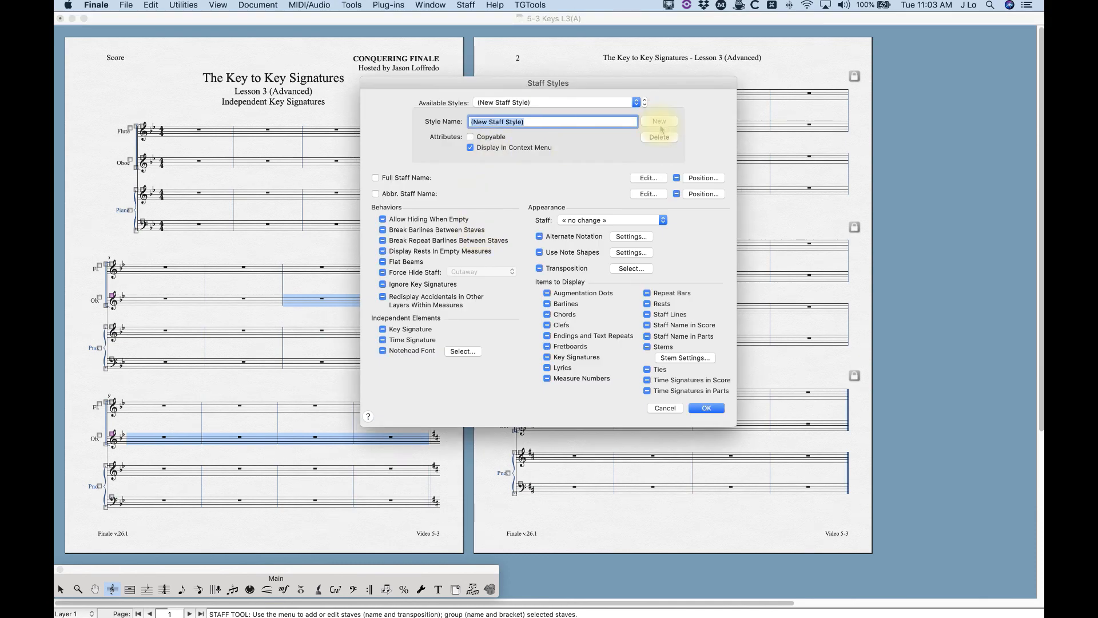
type("Independ")
type("ent K")
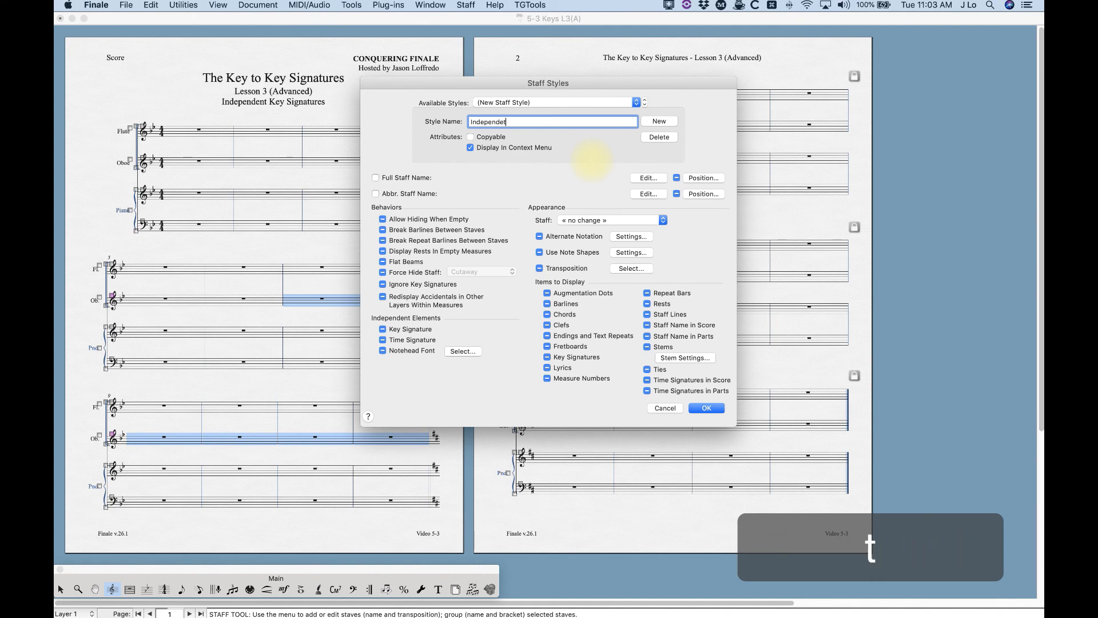
type("ey")
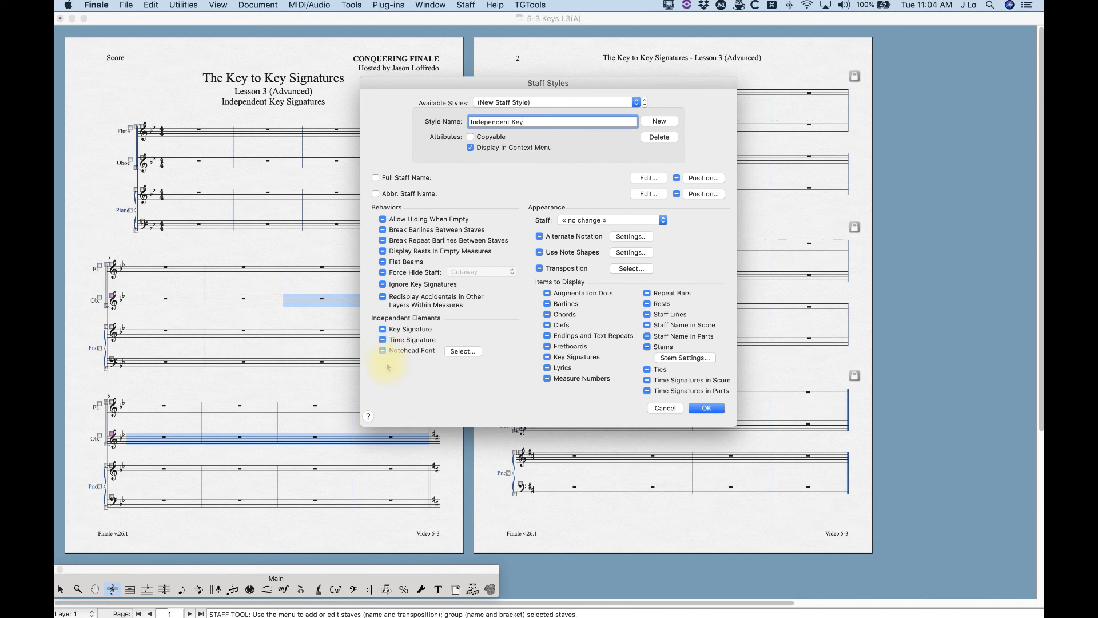
left_click(382, 329)
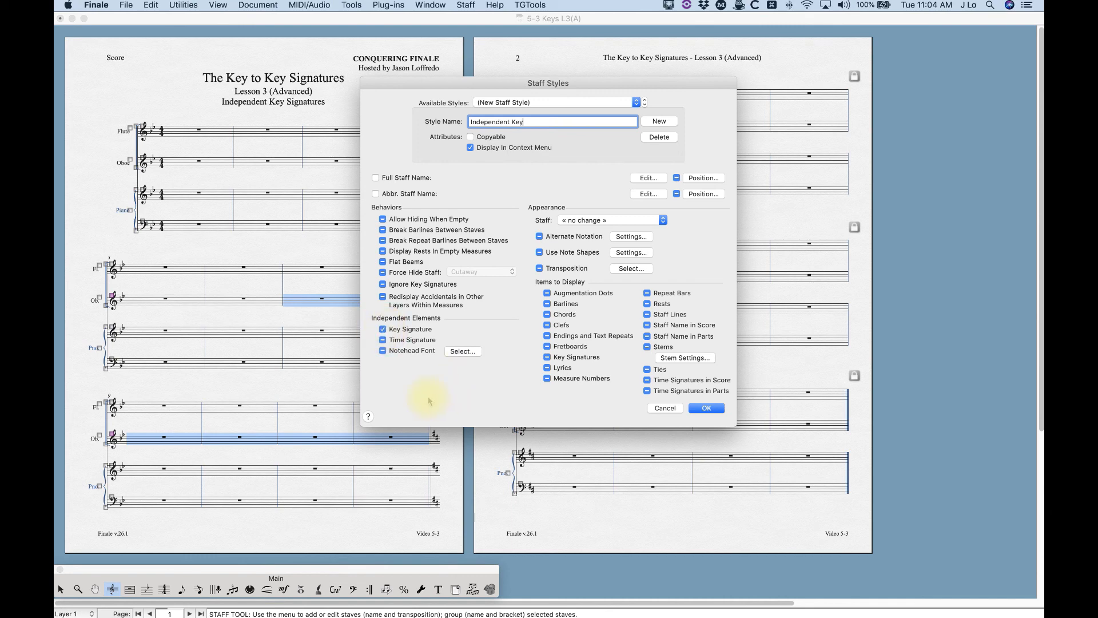
left_click(382, 330)
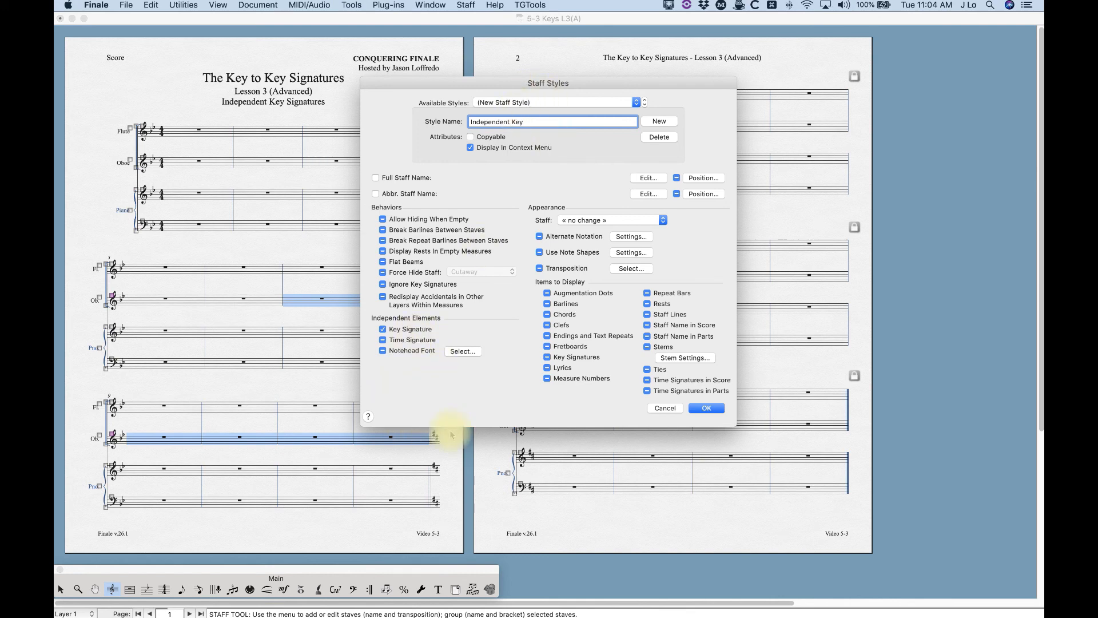
left_click(705, 409)
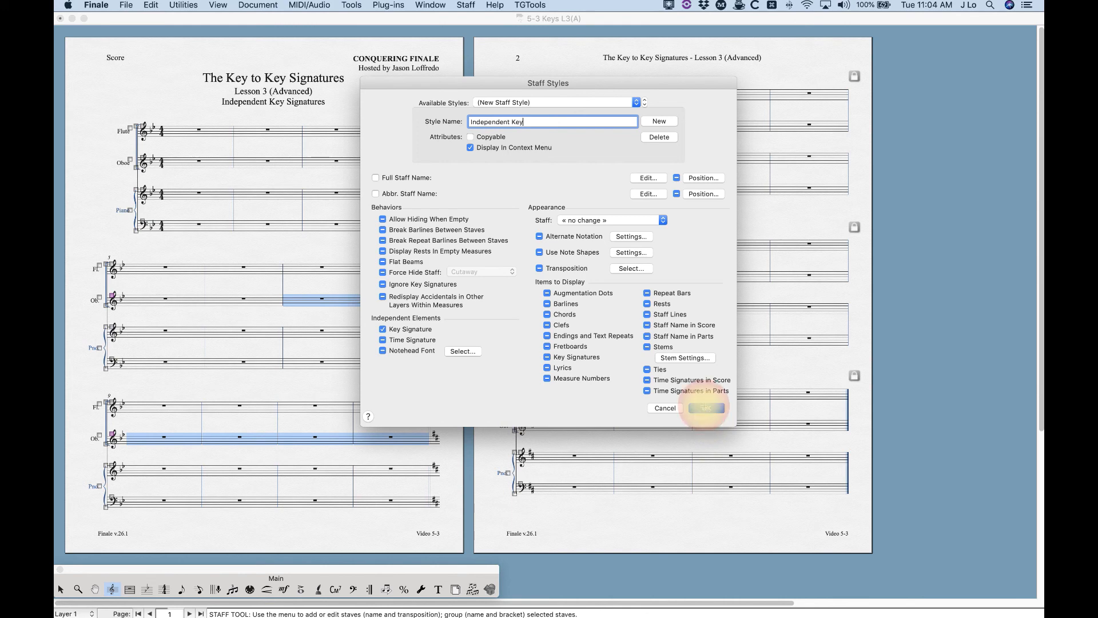
Apply the Independent Key staff style to the selected Oboe measures 7 to 12 in the score and parts
right_click(329, 306)
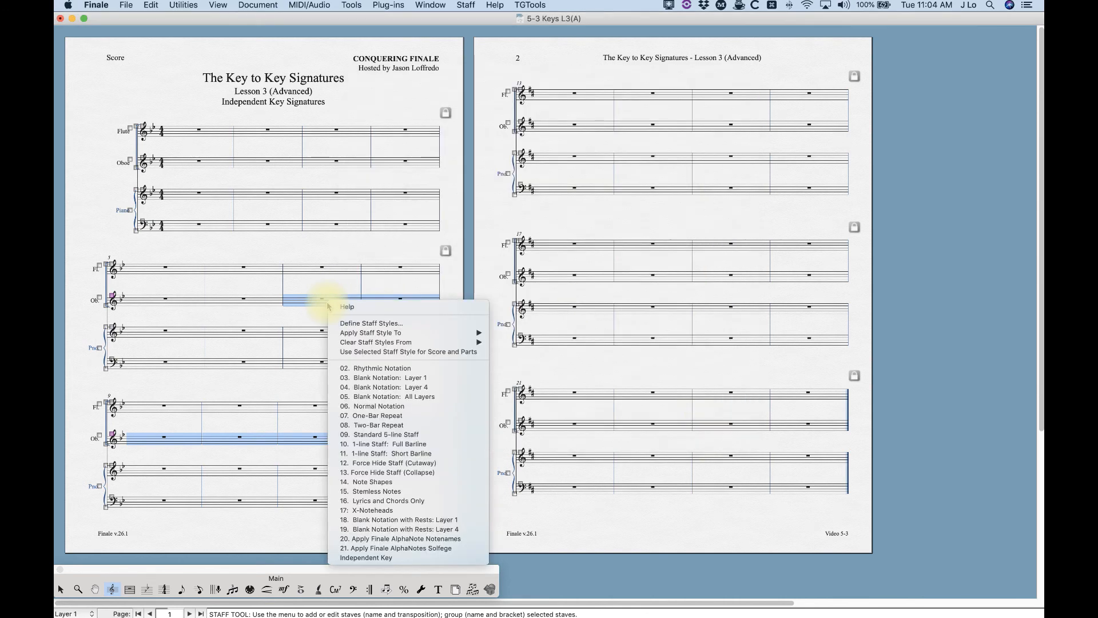
mouse_move(452, 332)
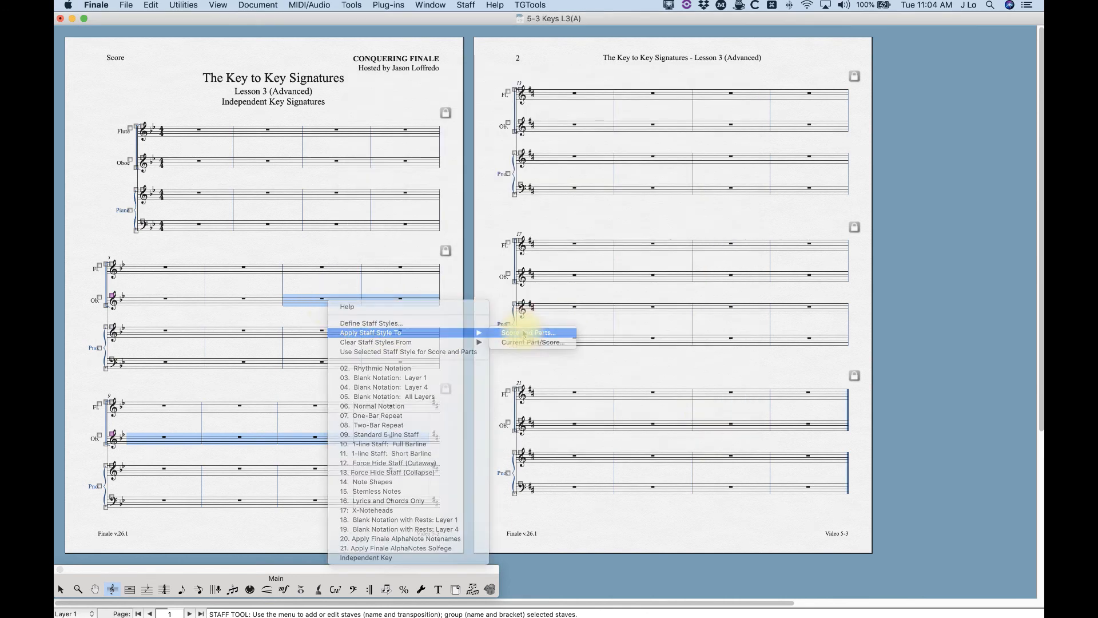
left_click(524, 333)
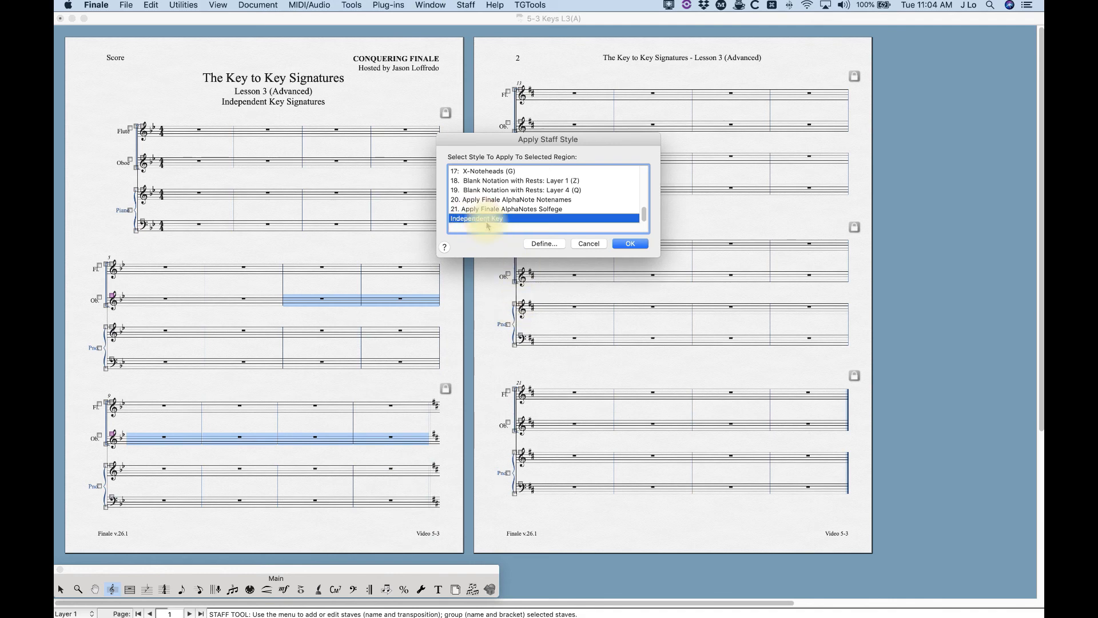
left_click(629, 243)
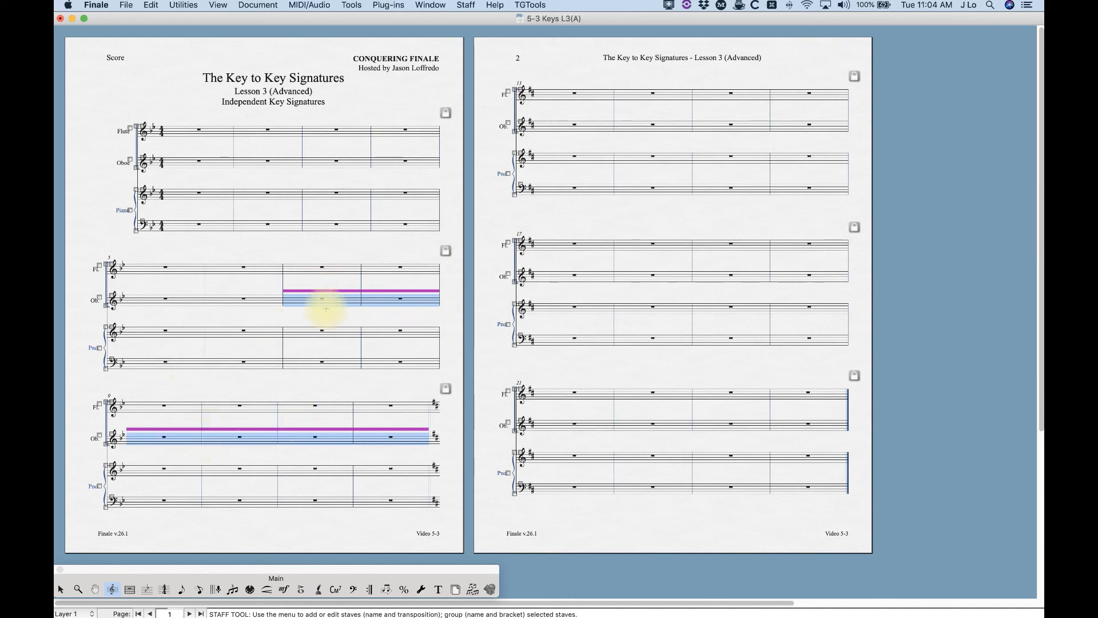
Set the key signature of Oboe measures 7 through 12 to A Flat Major
left_click(147, 589)
left_click(313, 298)
left_click(403, 437, "shift")
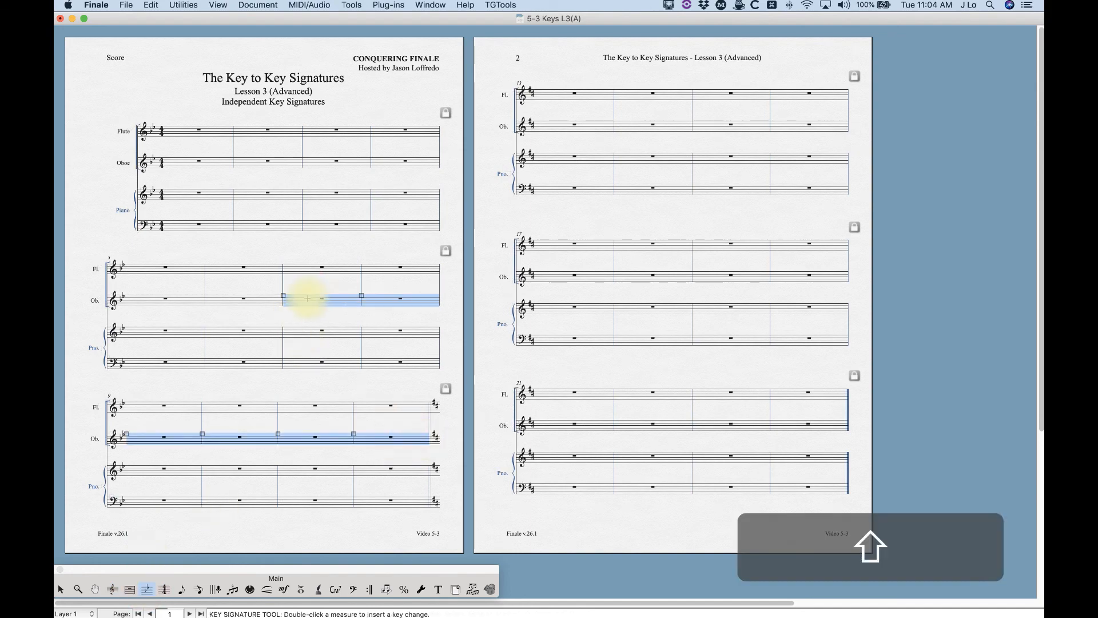
double_click(307, 298)
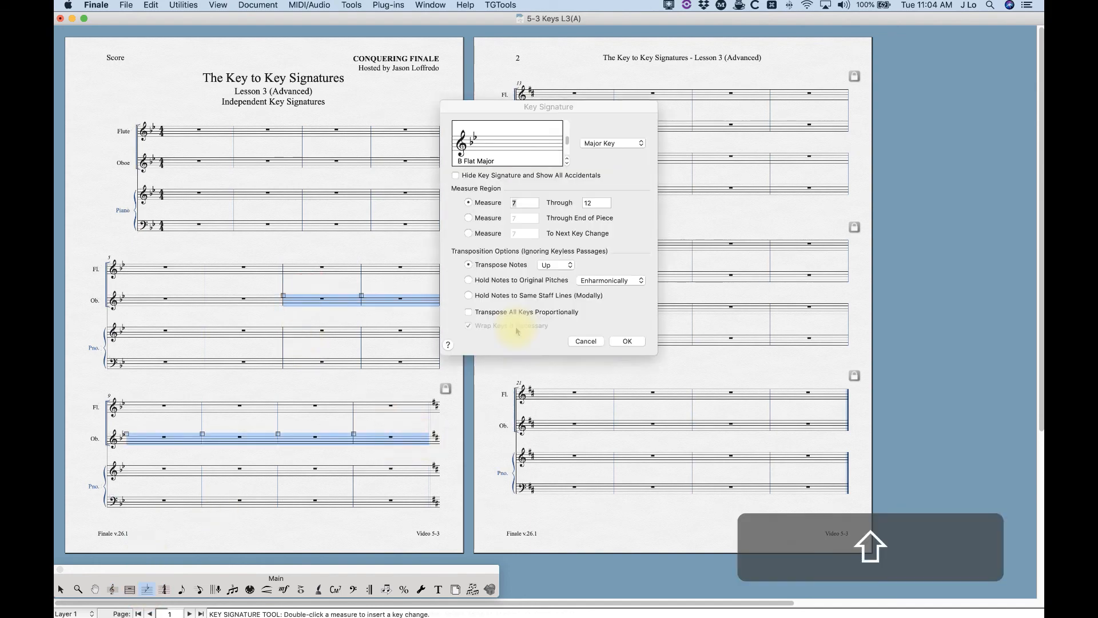
left_click(566, 164)
left_click(567, 165)
left_click(567, 166)
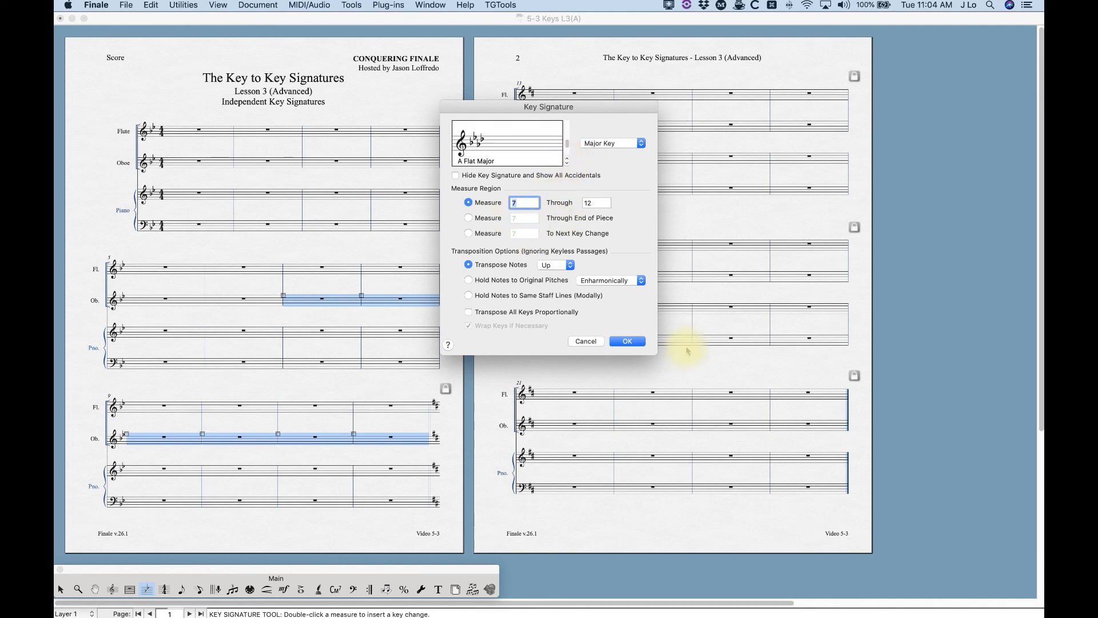
left_click(627, 341)
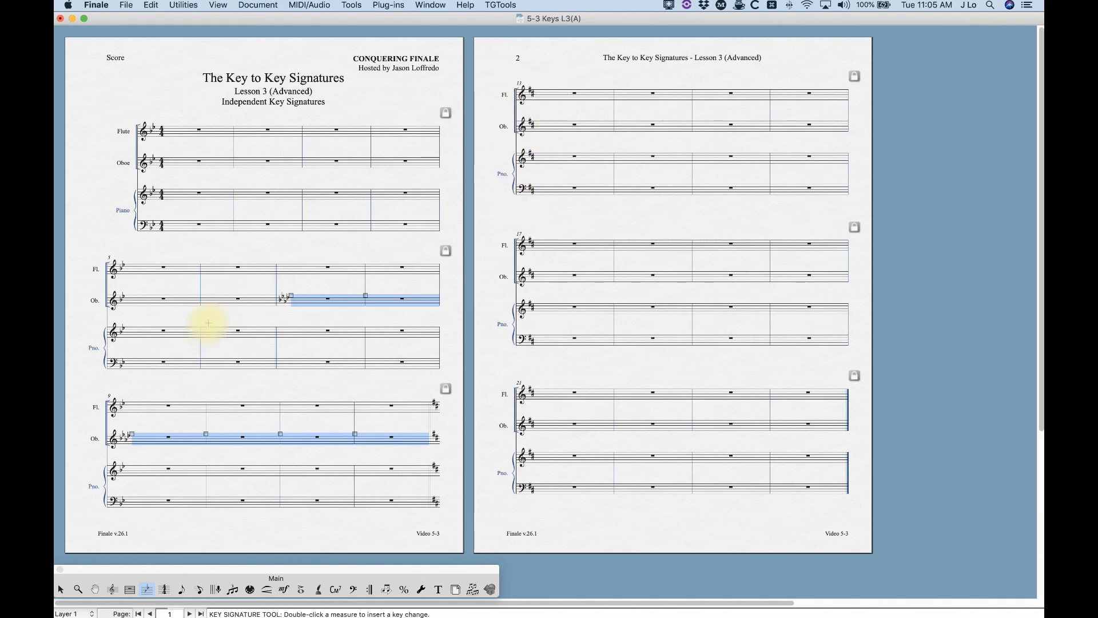
Undo the A Flat Major key change in the Oboe passage
left_click(61, 589)
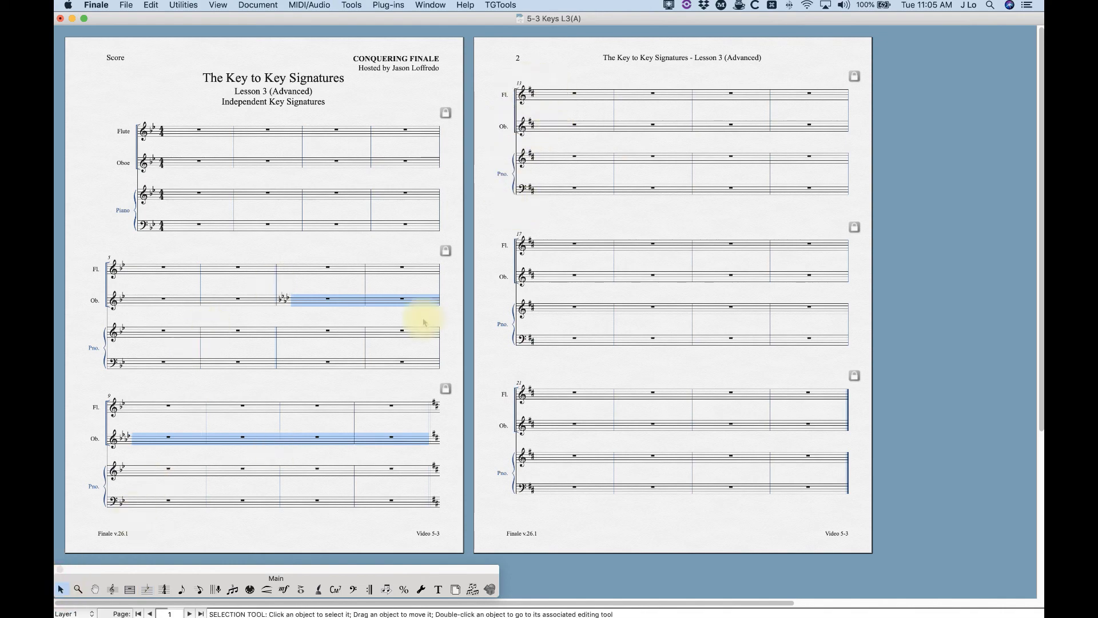
key("super+z")
key("super+z")
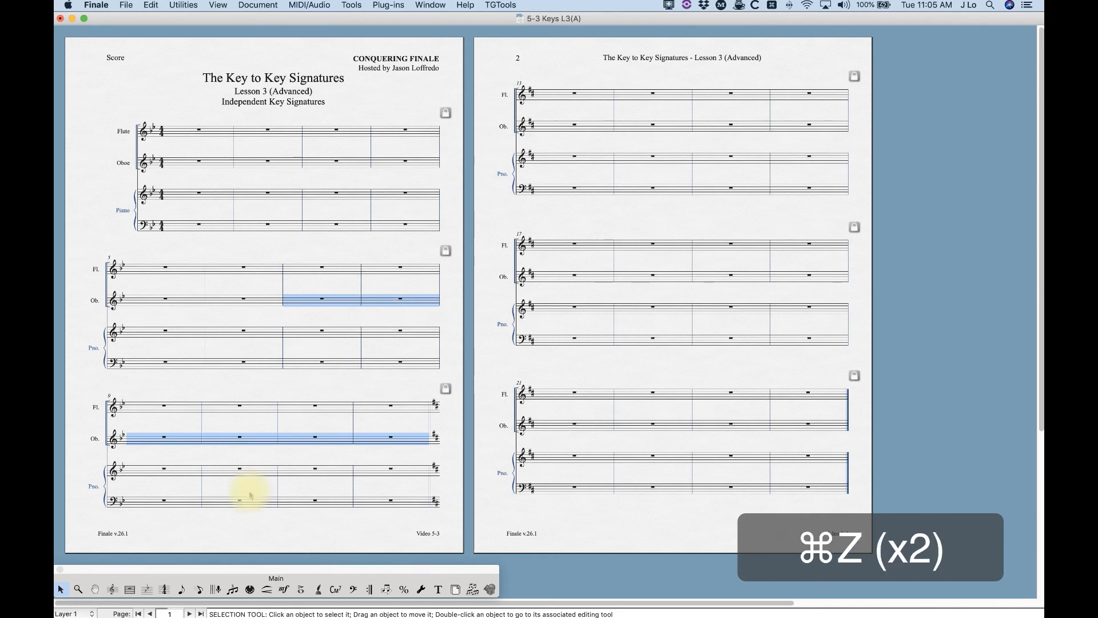
left_click(113, 589)
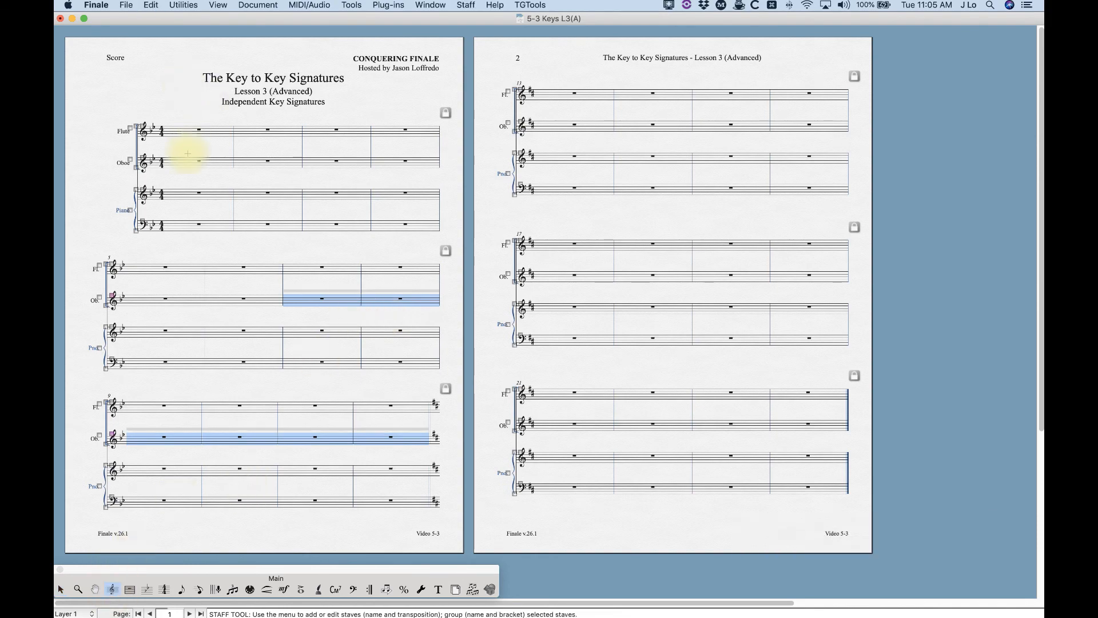
double_click(184, 161)
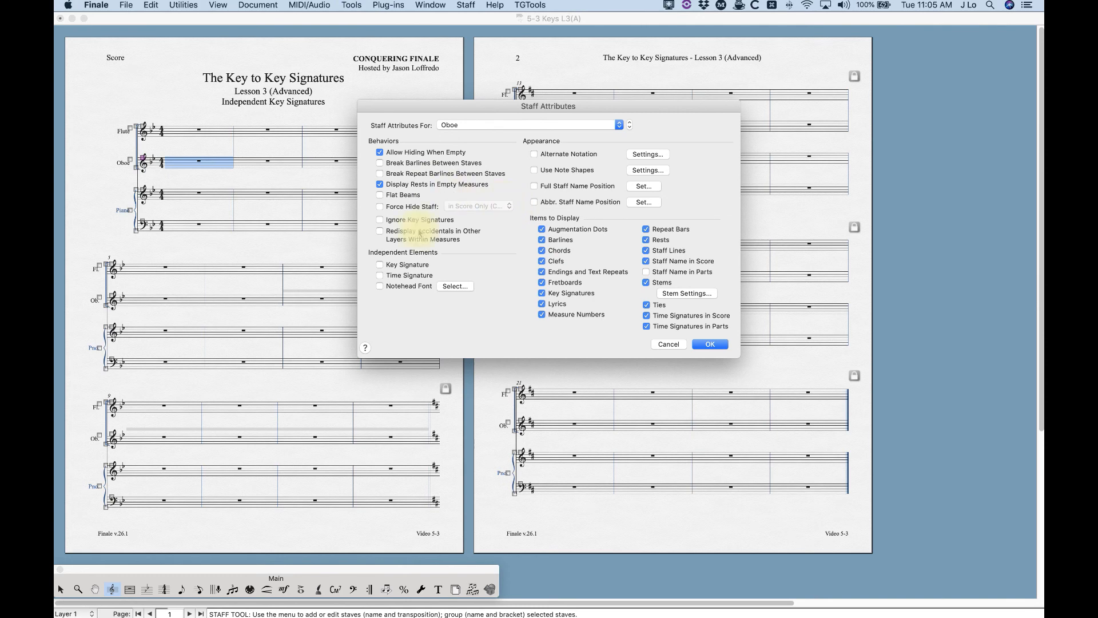
left_click(667, 343)
key("Escape")
Delete the Independent Key staff style from Oboe measures 7 to 12
left_click(112, 589)
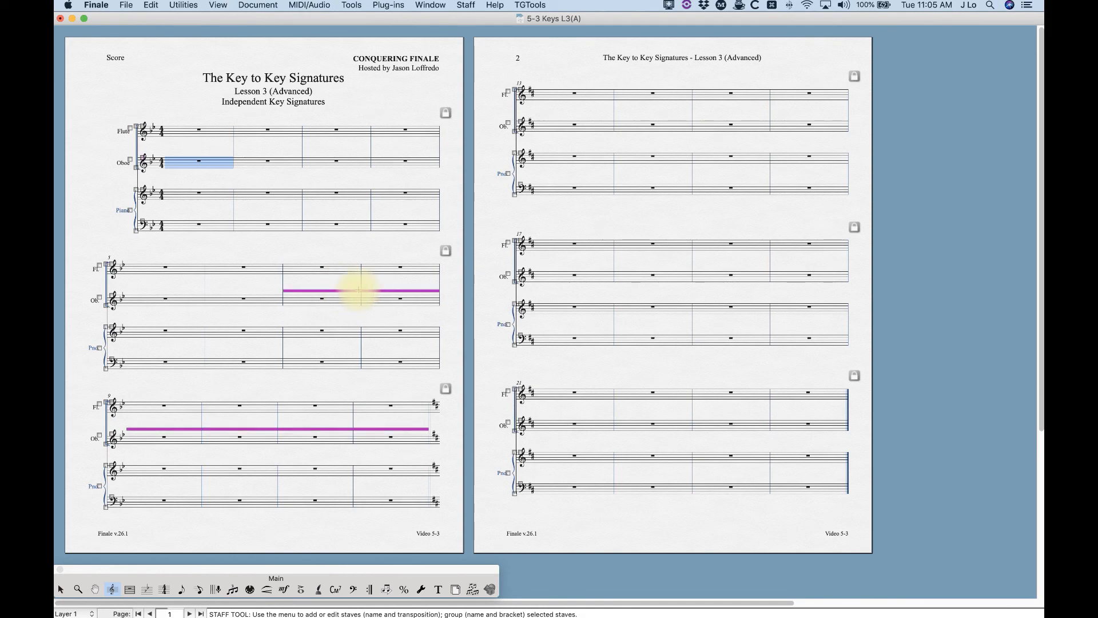
key("BackSpace")
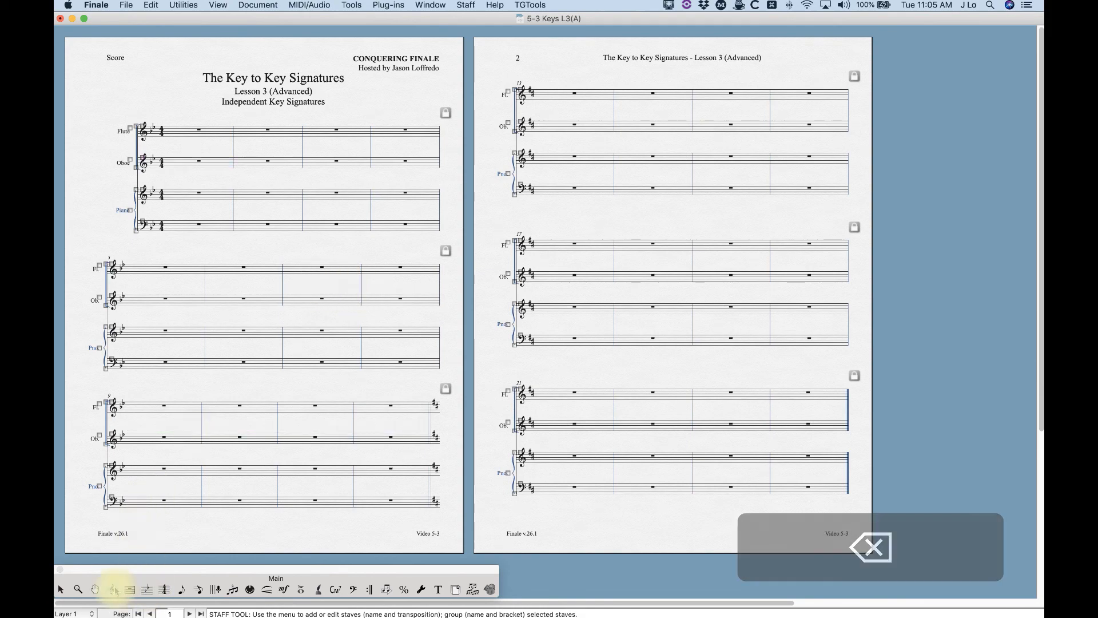
Enable the independent Key Signature element in the Oboe's staff attributes
double_click(183, 164)
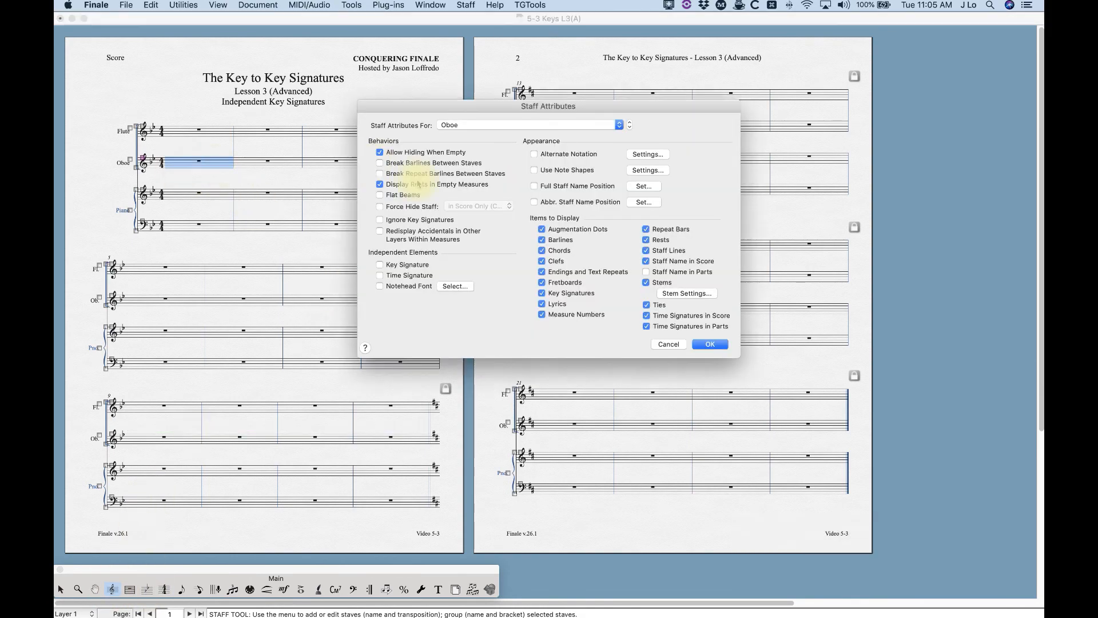
left_click(379, 264)
left_click(707, 345)
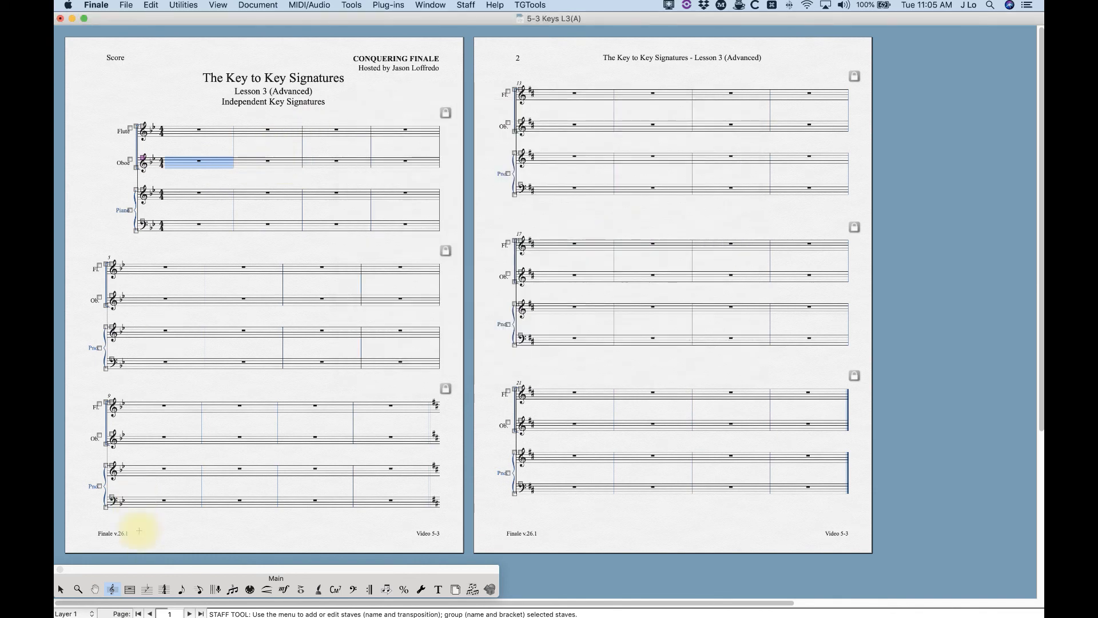
Set the Oboe's key to A Flat Major from measure 1 through the end of the piece, transposing all keys proportionally
left_click(147, 588)
double_click(185, 164)
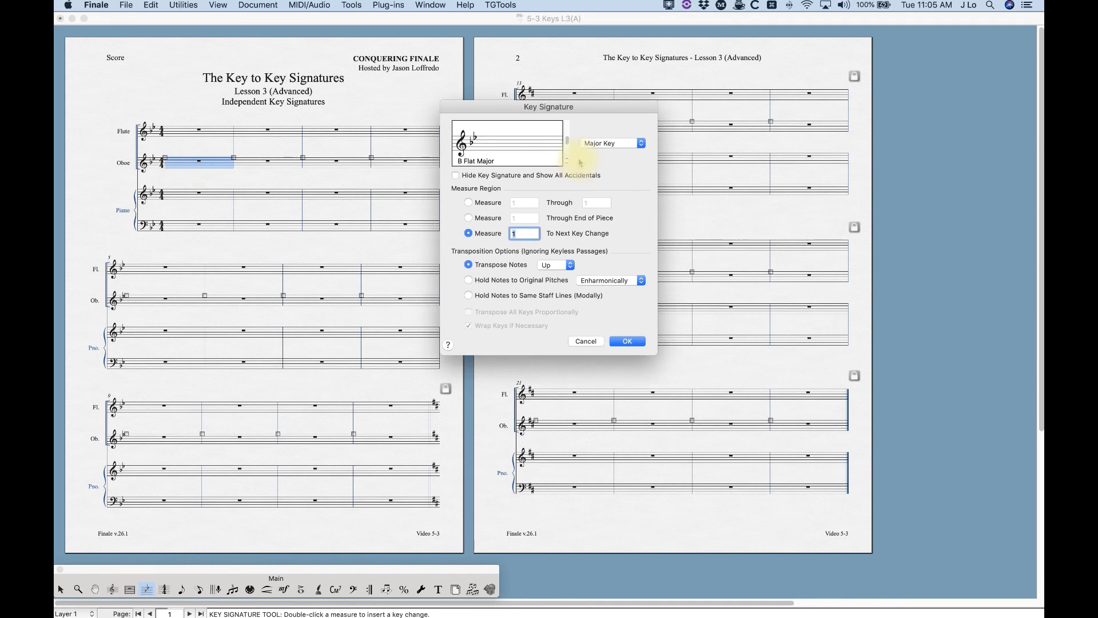
left_click(566, 164)
left_click(567, 164)
left_click(480, 217)
left_click(495, 312)
left_click(627, 340)
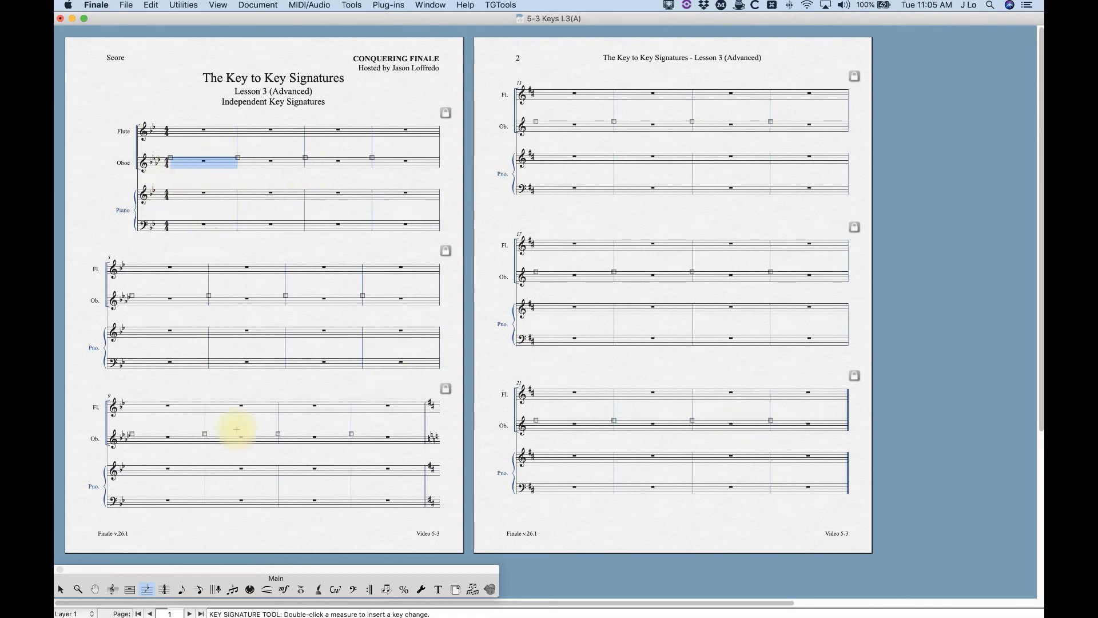
Select Oboe measures 7 to 12 and define a new staff style named No Independent Key with the independent Key Signature element turned off
left_click(113, 589)
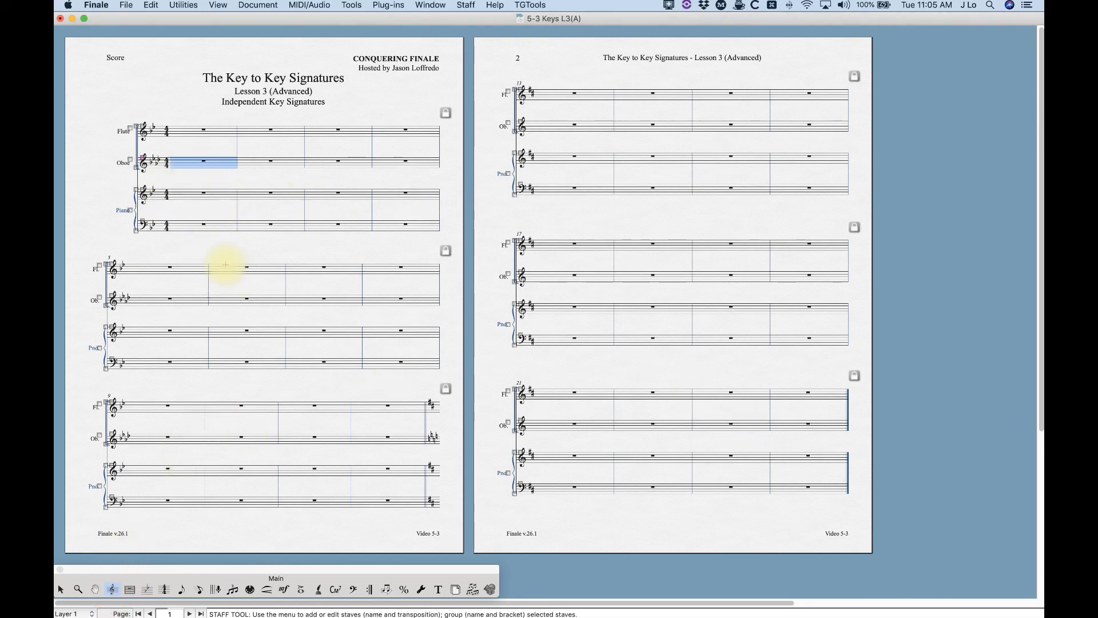
left_click(320, 301)
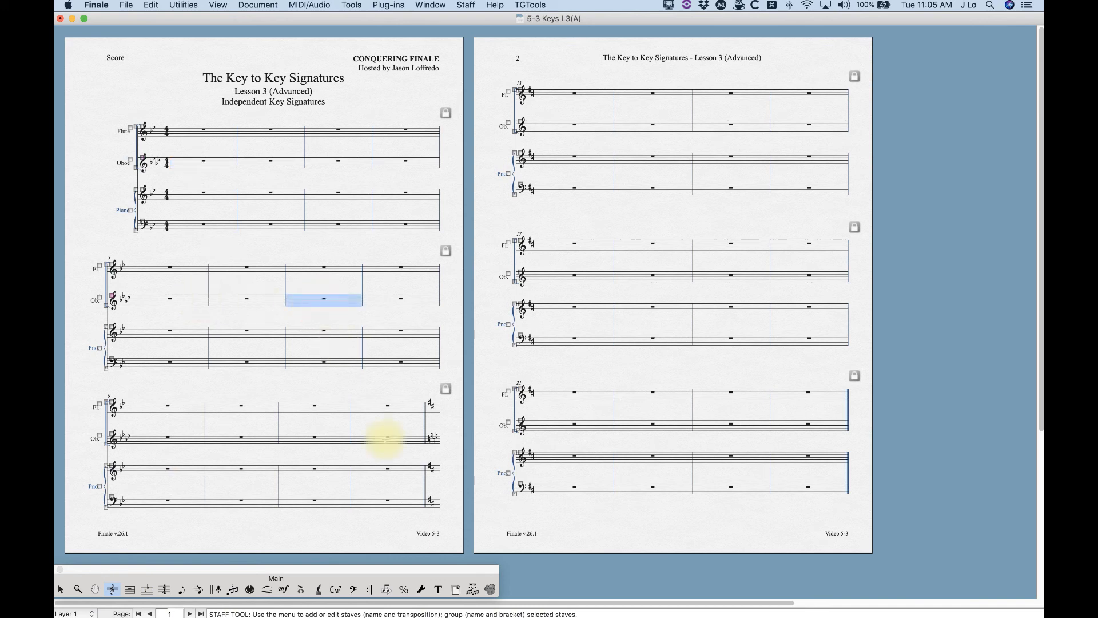
left_click(383, 442, "shift")
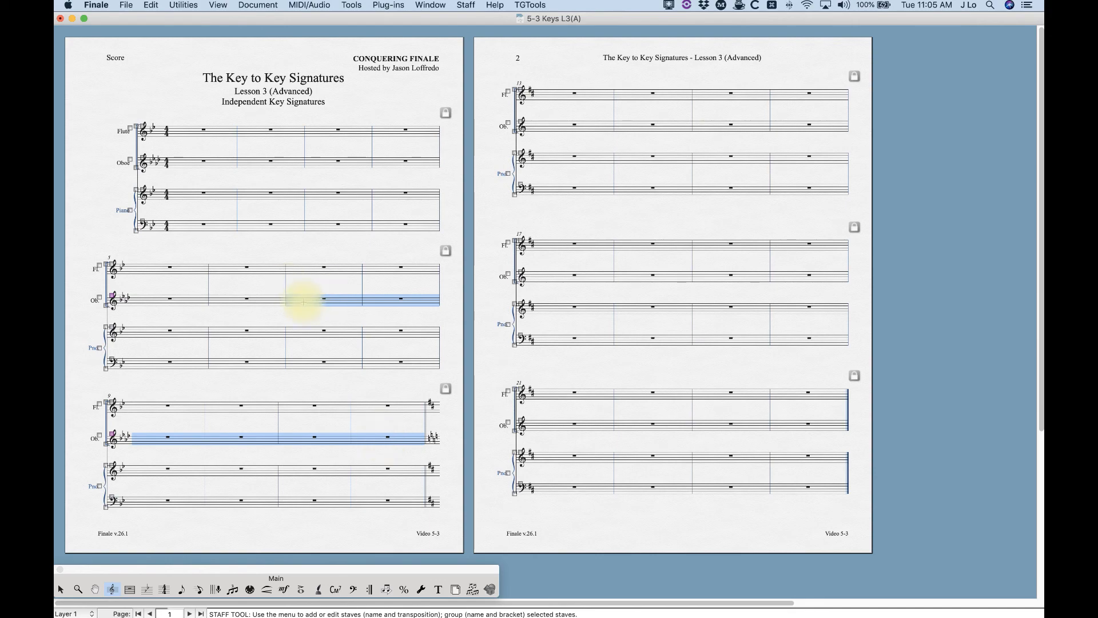
right_click(303, 301)
left_click(341, 325)
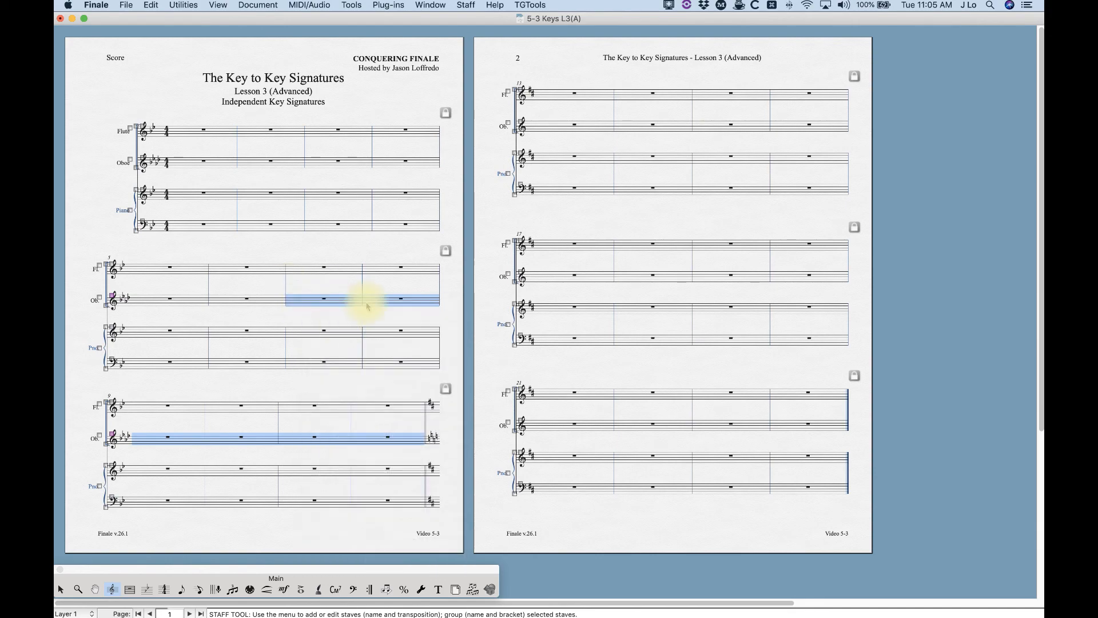
left_click(659, 121)
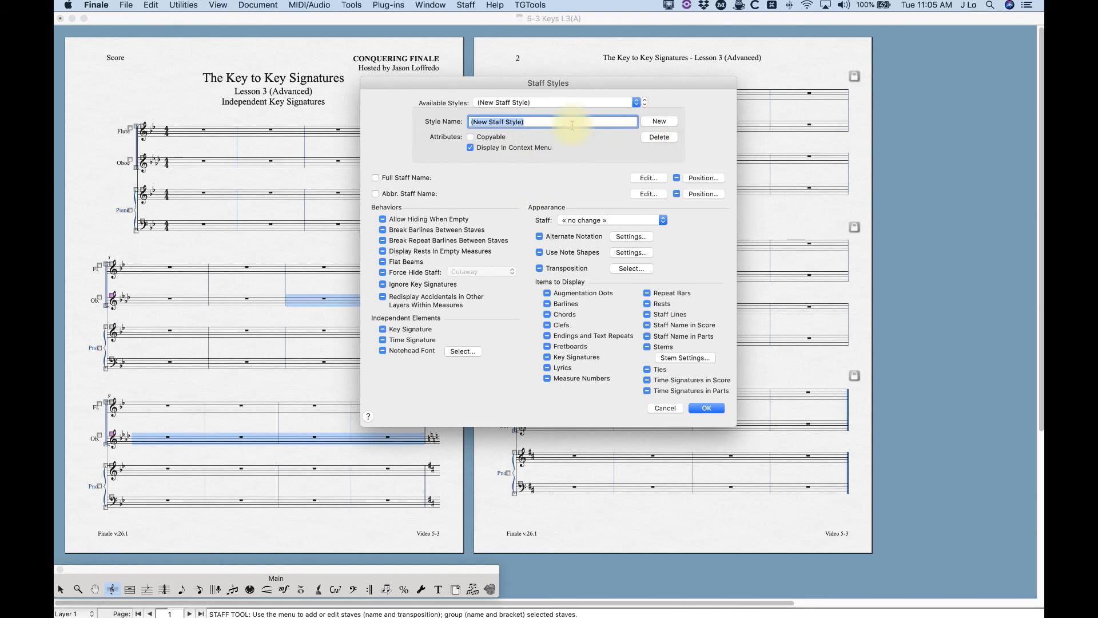
left_click(494, 121)
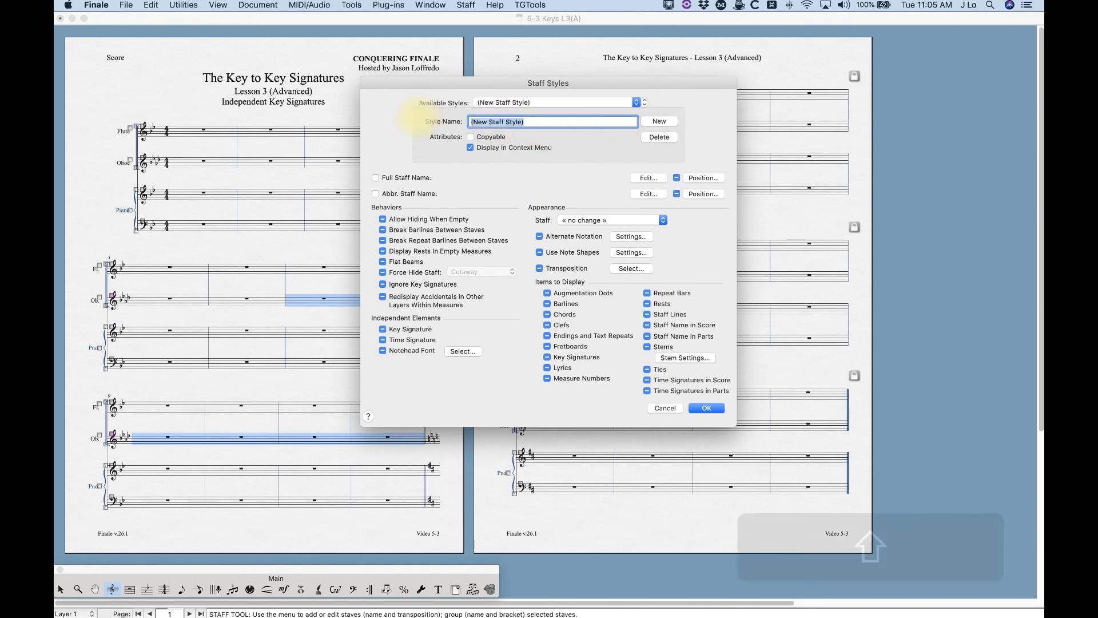
type("No Independ")
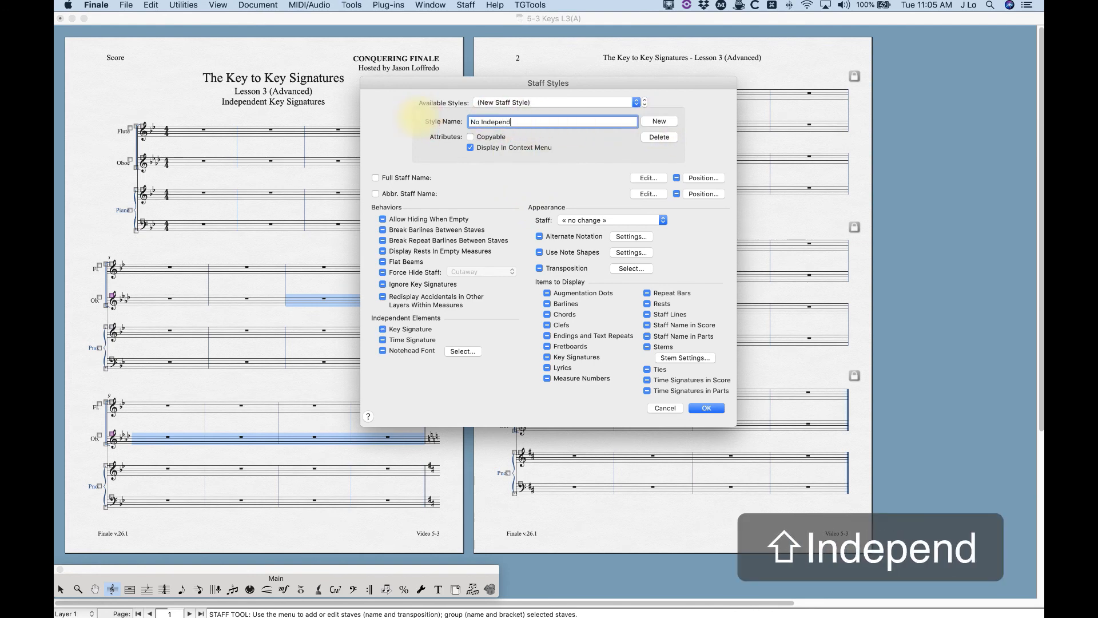
type("ent Key")
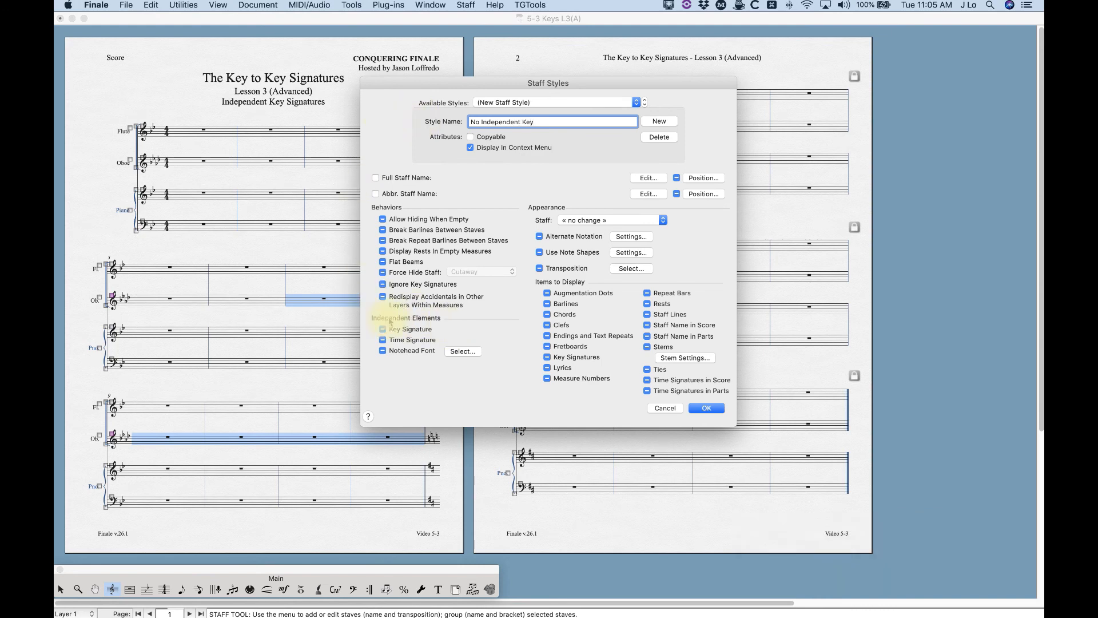
left_click(383, 330)
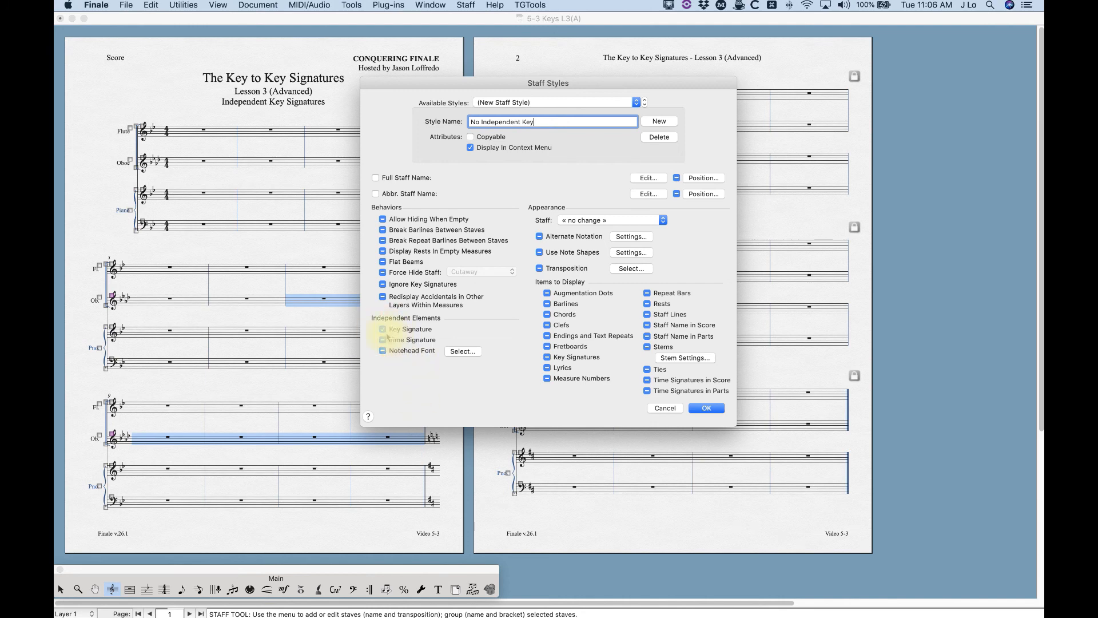
left_click(383, 330)
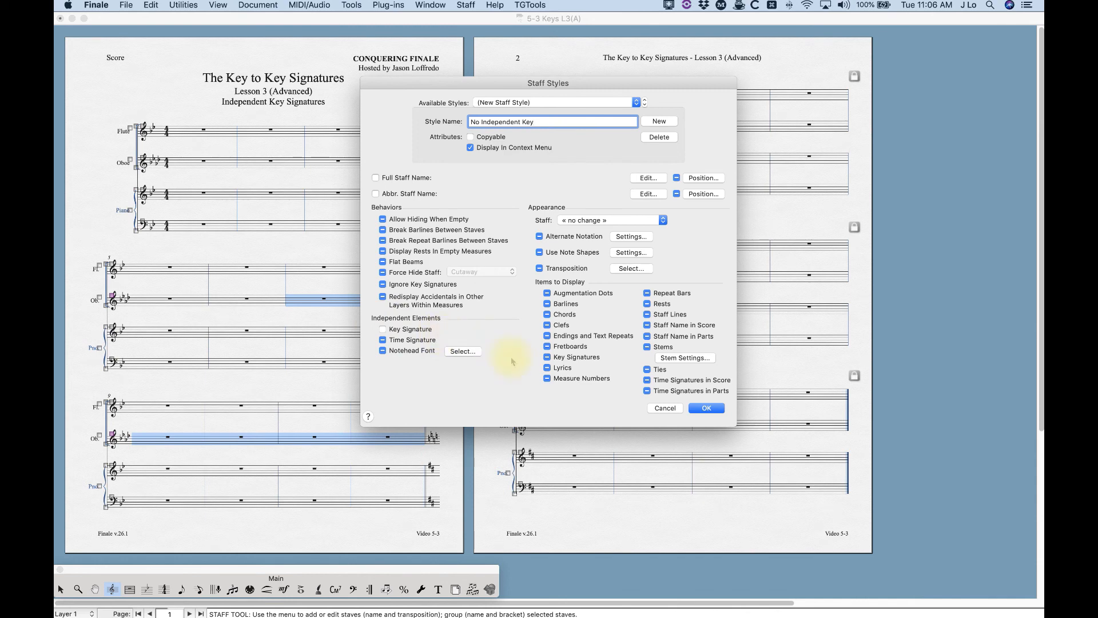
left_click(706, 408)
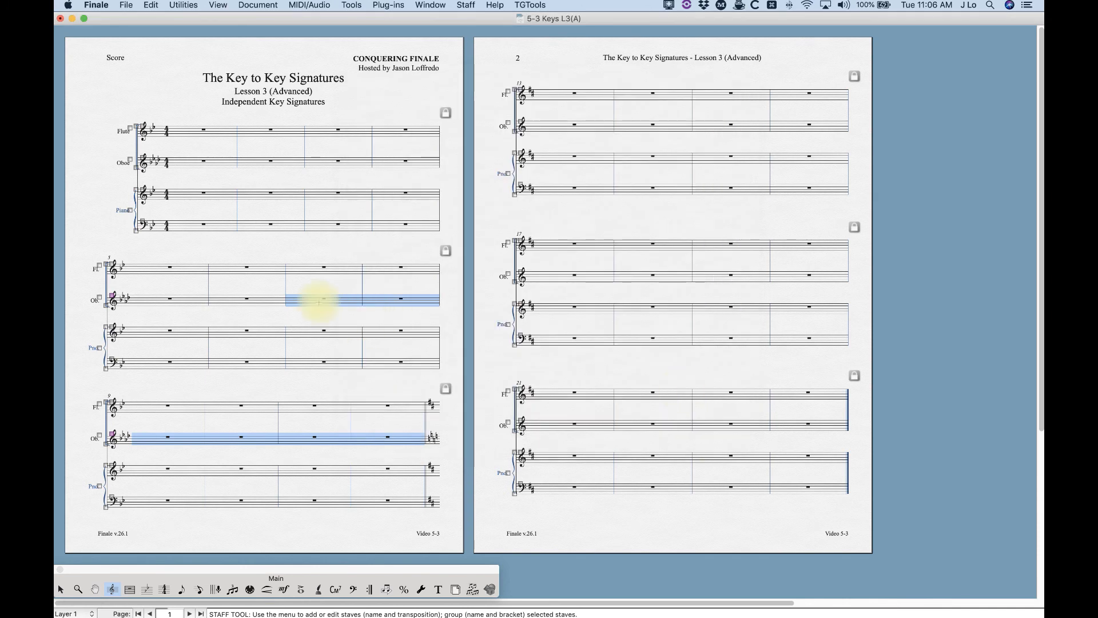
Apply the No Independent Key staff style to the selected Oboe measures 7 to 12 in the score and parts
right_click(320, 299)
mouse_move(366, 332)
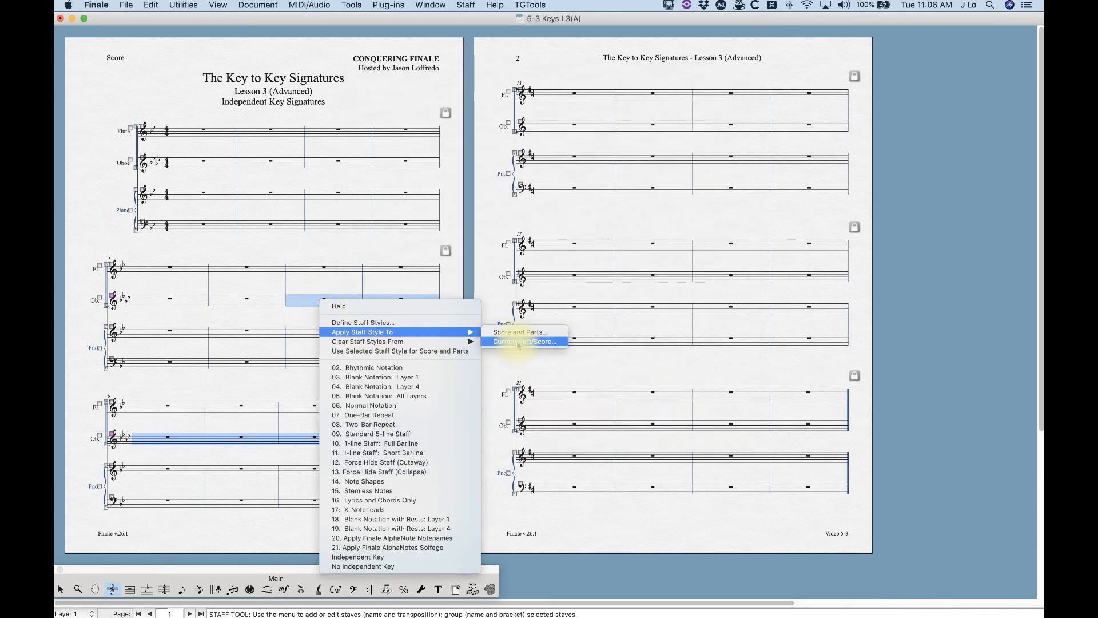
left_click(515, 332)
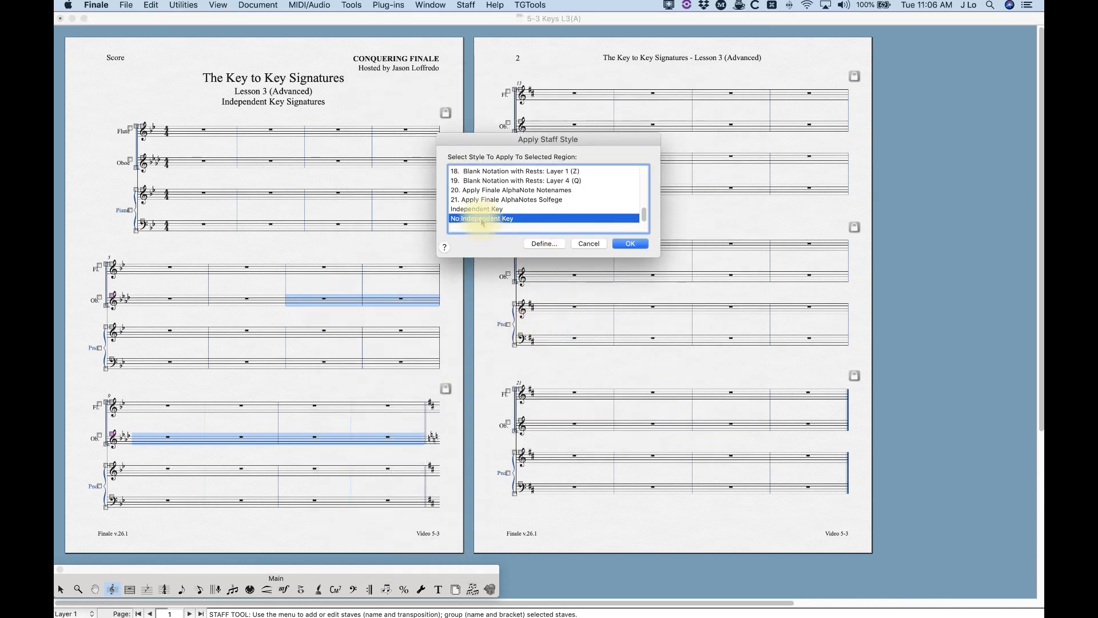
left_click(629, 244)
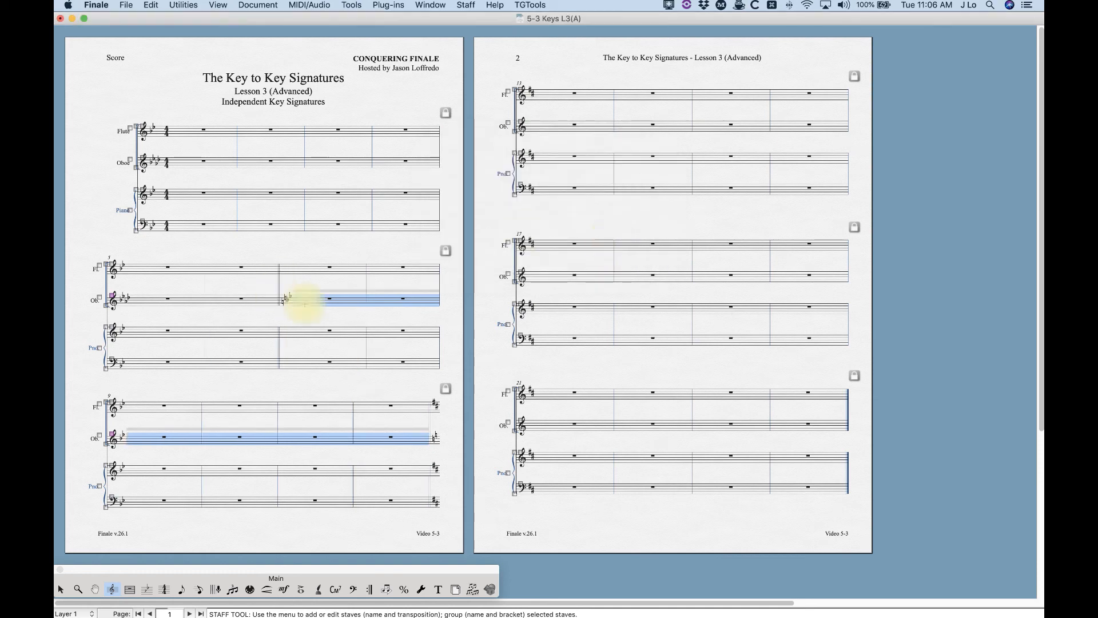
key("Escape")
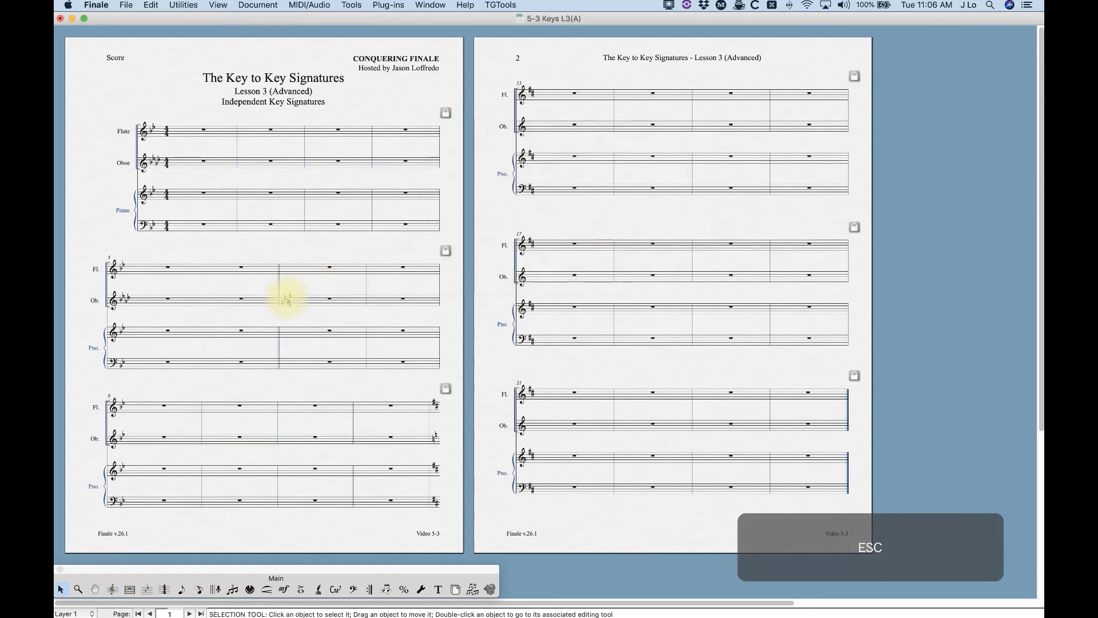